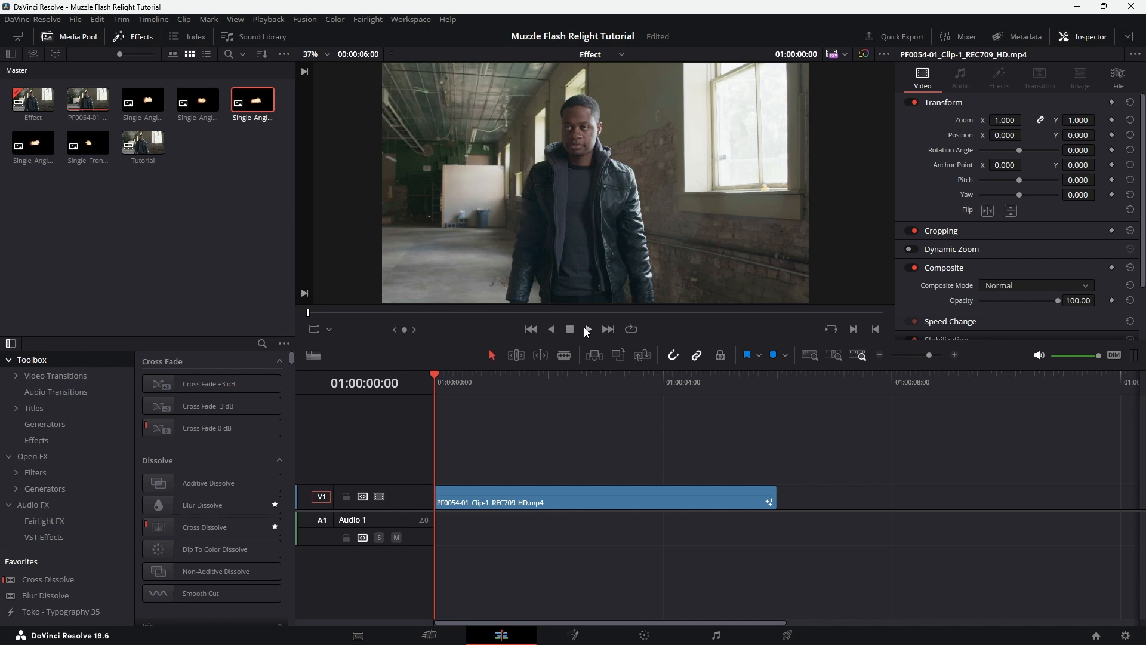
Preview the gunshot clip on the timeline, park at 01:00:01:09 as the gun is raised, and open the clip in Fusion
{"action": "left_click", "coordinate": [585, 332]}
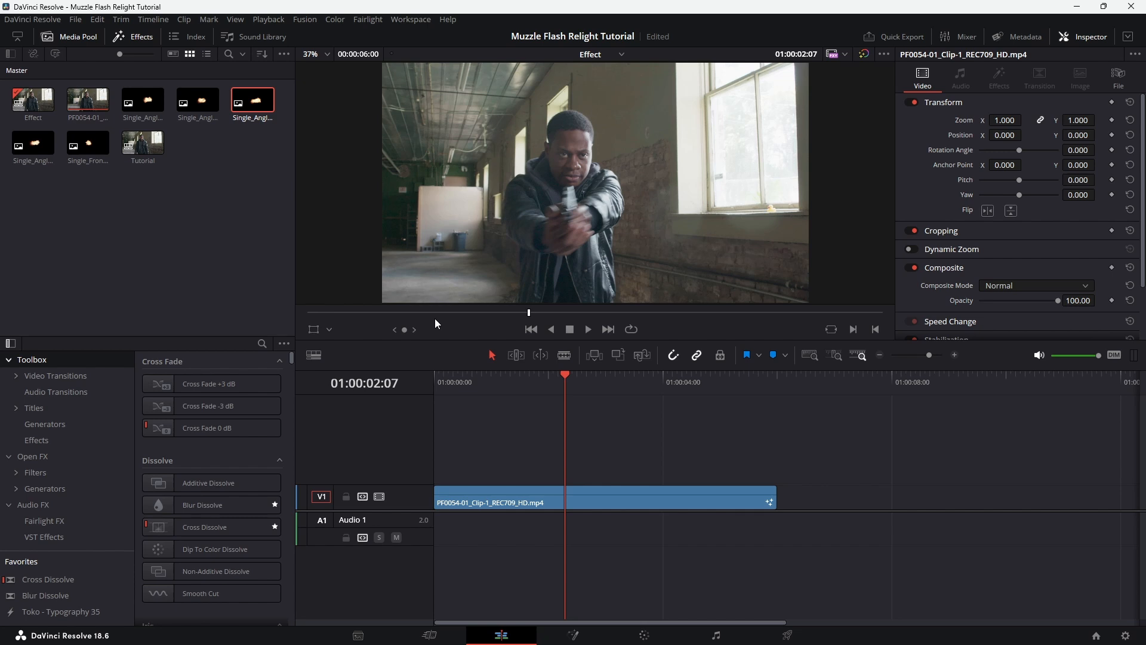
{"action": "left_click", "coordinate": [587, 500]}
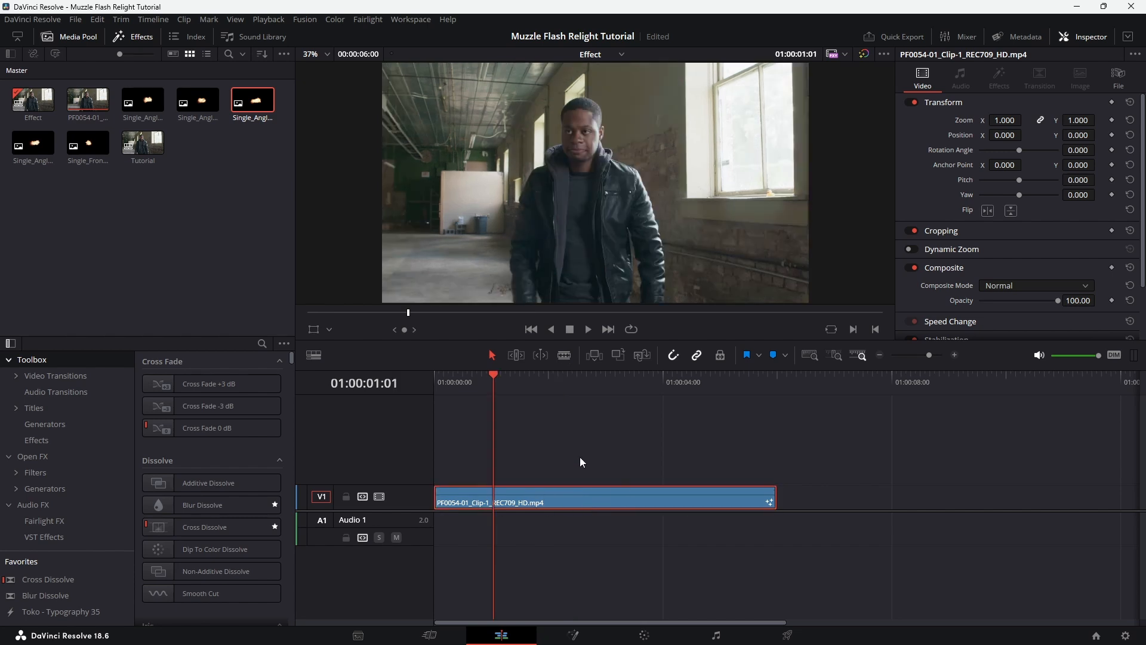
{"action": "left_click_drag", "start_coordinate": [494, 389], "coordinate": [513, 385]}
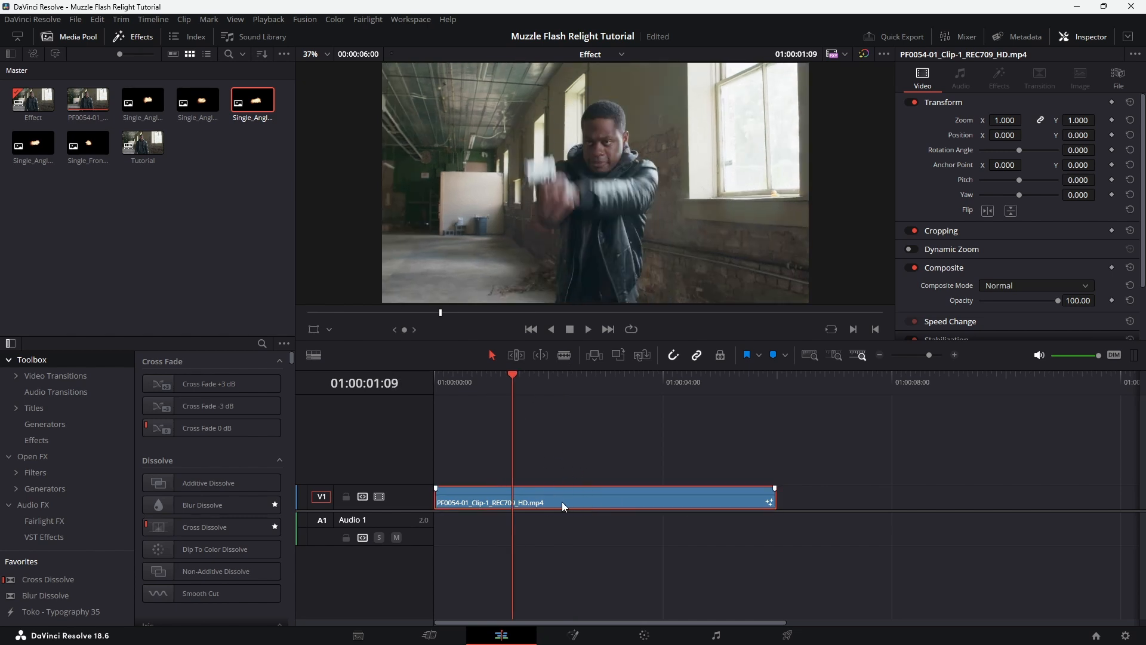
{"action": "left_click", "coordinate": [584, 628]}
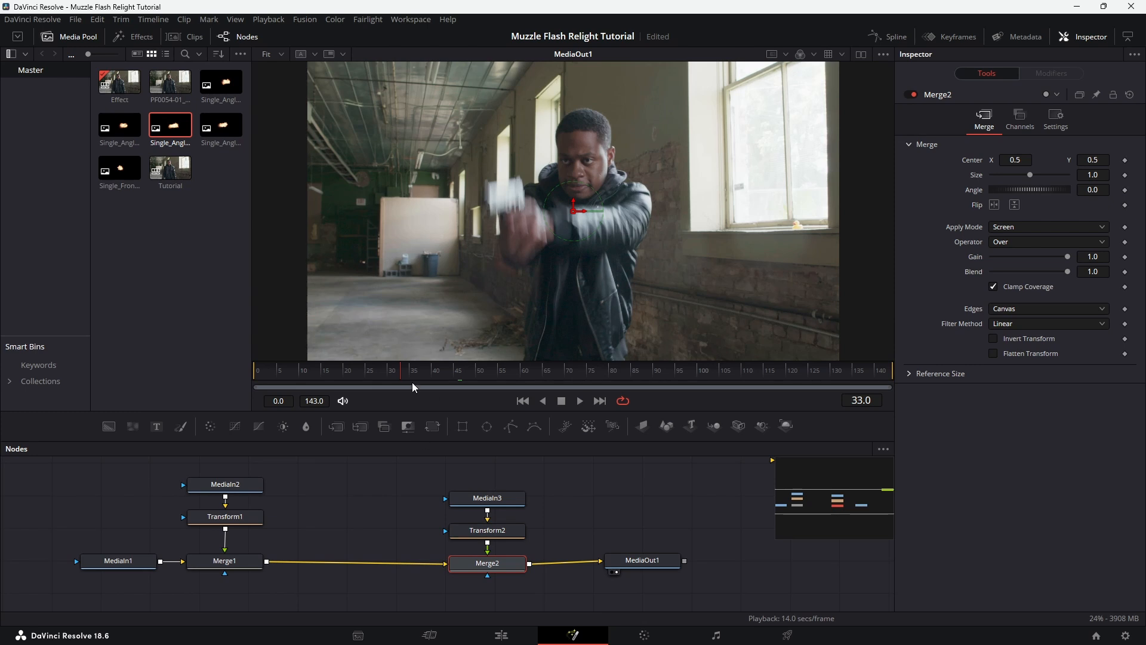
Examine the two muzzle flash node branches and scrub through the frames where each flash is composited
{"action": "left_click", "coordinate": [380, 371]}
{"action": "left_click_drag", "start_coordinate": [381, 371], "coordinate": [412, 375]}
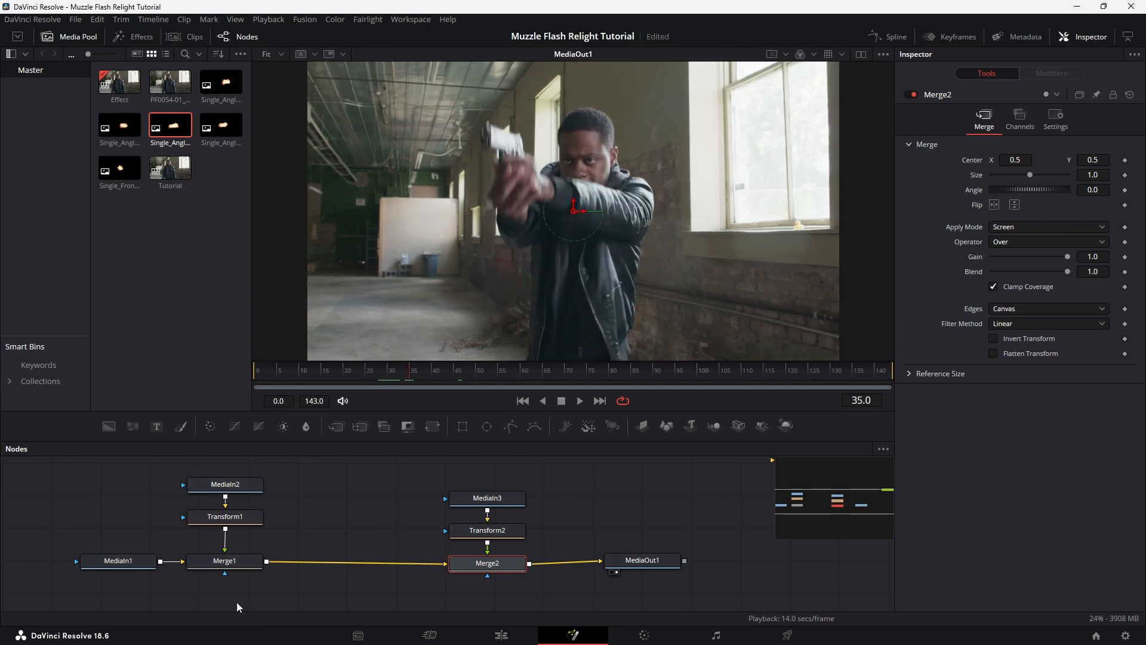
{"action": "left_click_drag", "start_coordinate": [256, 467], "coordinate": [205, 563]}
{"action": "left_click_drag", "start_coordinate": [399, 375], "coordinate": [429, 375]}
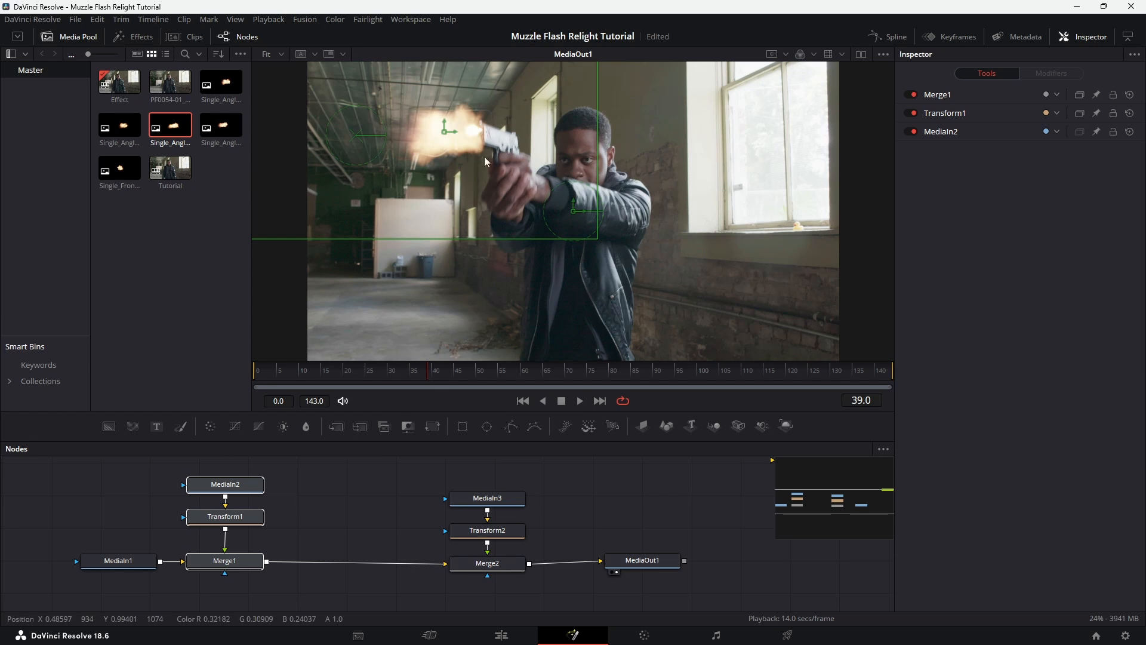
{"action": "left_click_drag", "start_coordinate": [528, 465], "coordinate": [449, 578]}
{"action": "left_click_drag", "start_coordinate": [442, 370], "coordinate": [471, 396]}
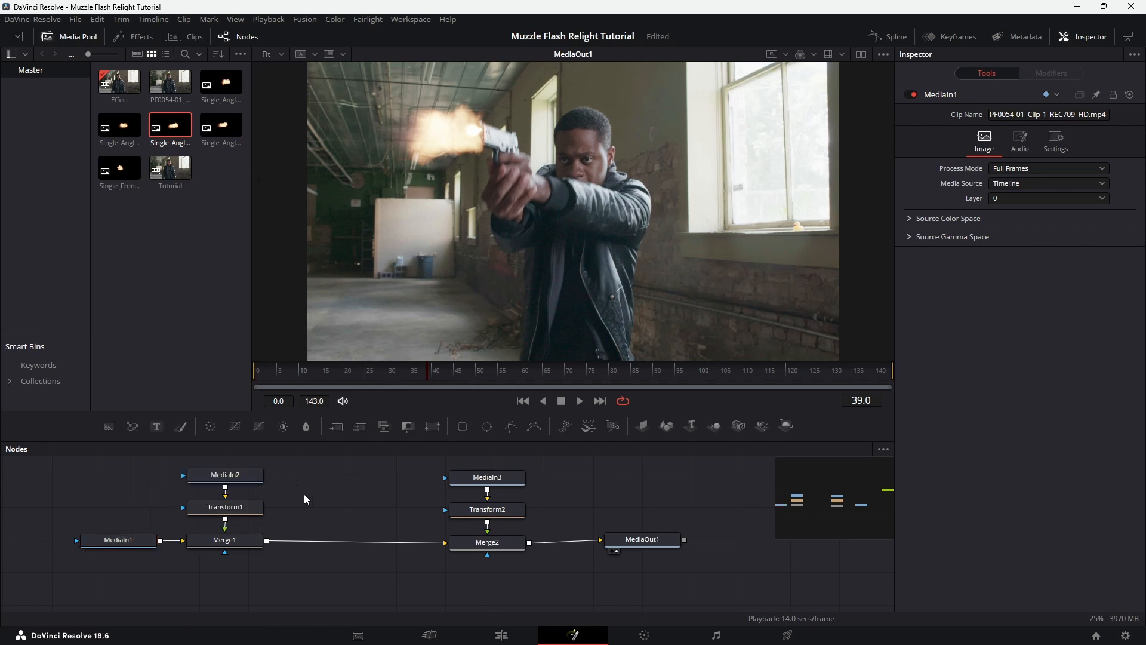
Paste a copy of the MediaIn1 node between the two muzzle flash branches and rename it Light1
{"action": "right_click", "coordinate": [331, 486]}
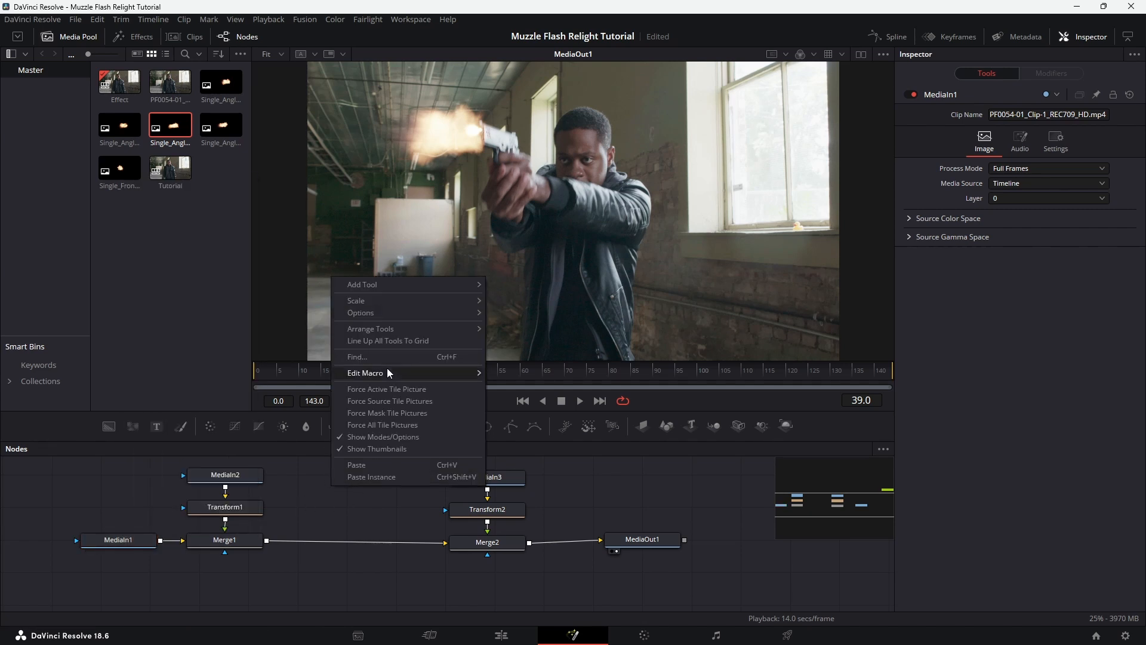
{"action": "left_click", "coordinate": [378, 463]}
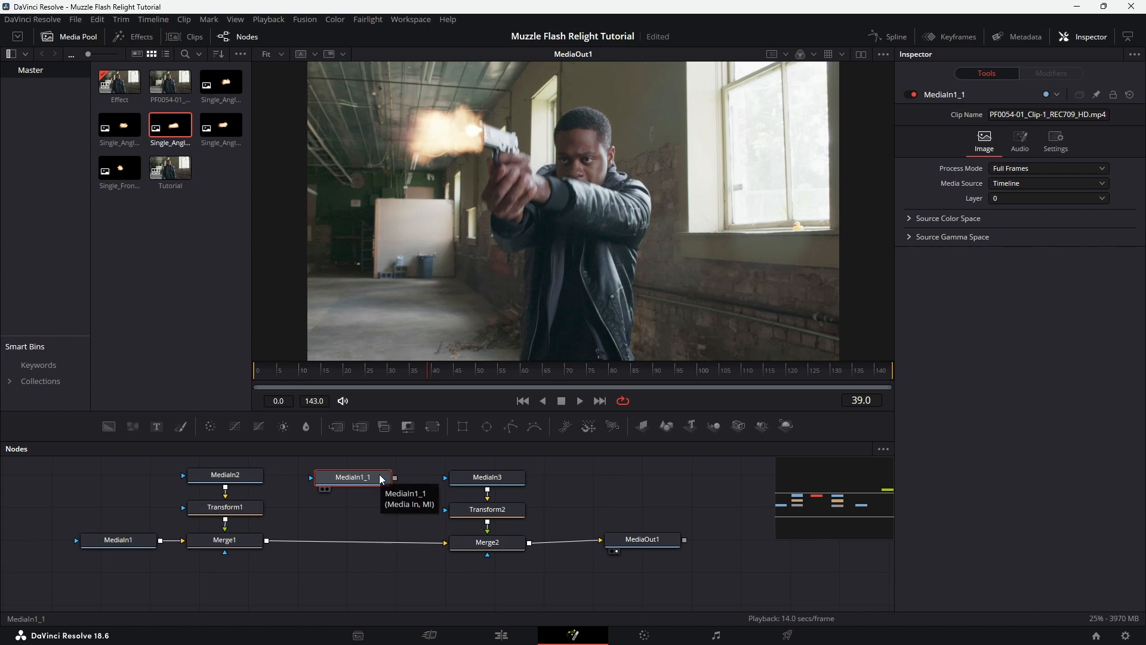
{"action": "key", "text": "F2"}
{"action": "type", "text": "Light1"}
{"action": "key", "text": "Return"}
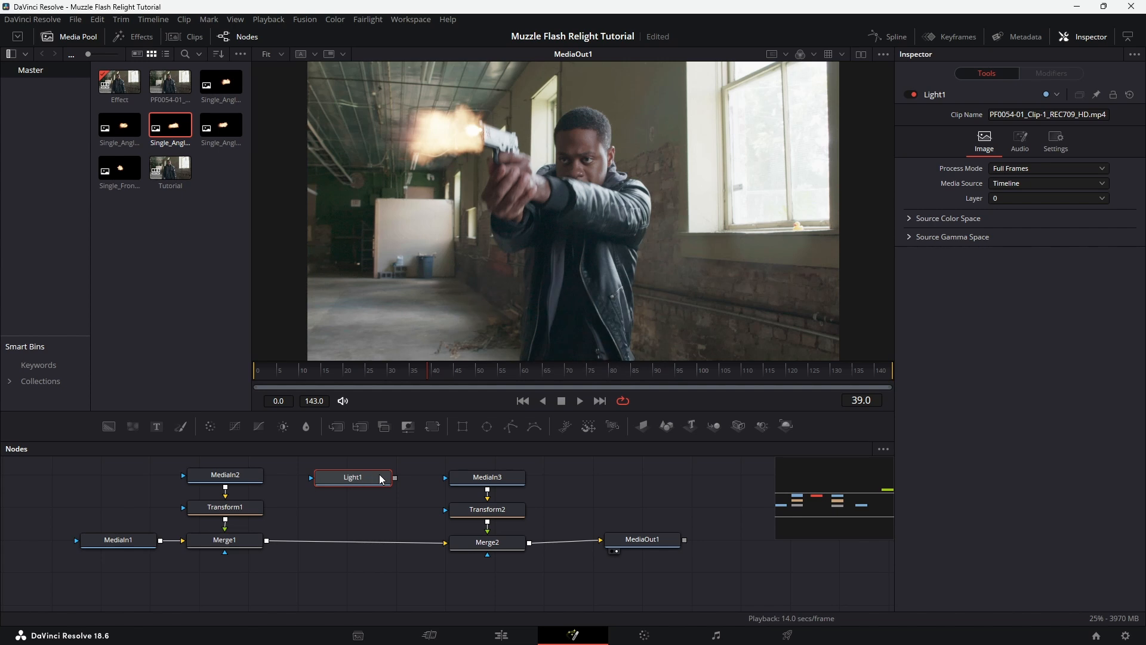
Merge Light1 over the output of Merge1 and position the Light1 node above the new merge
{"action": "left_click_drag", "start_coordinate": [395, 477], "coordinate": [411, 479]}
{"action": "left_click_drag", "start_coordinate": [319, 517], "coordinate": [267, 539]}
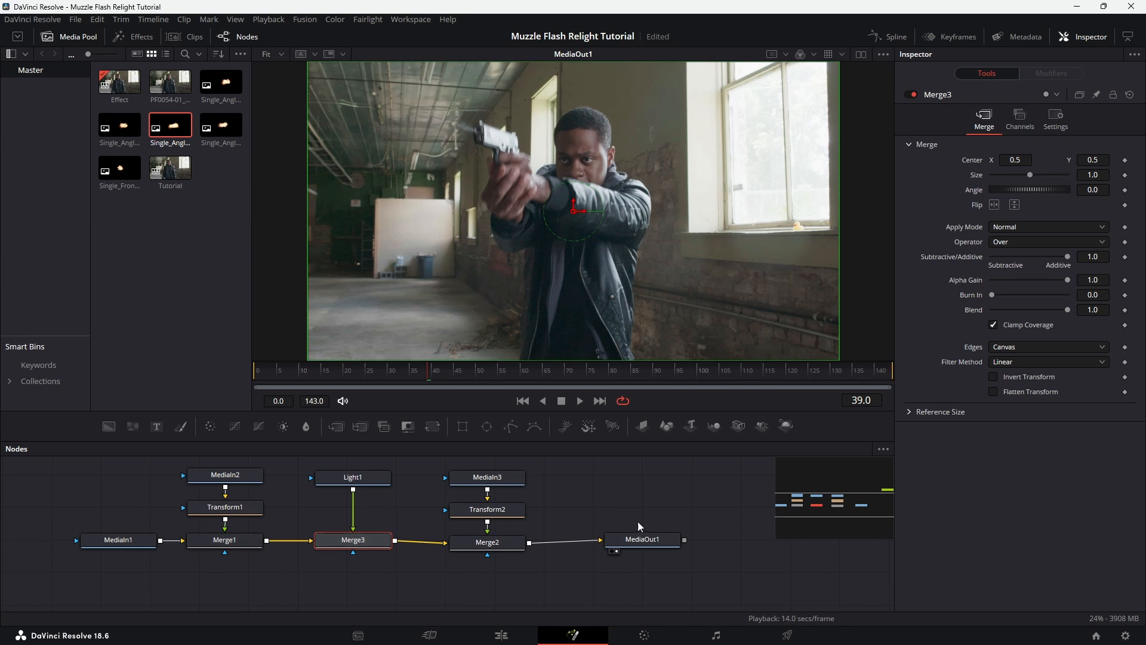
{"action": "left_click_drag", "start_coordinate": [345, 479], "coordinate": [342, 474]}
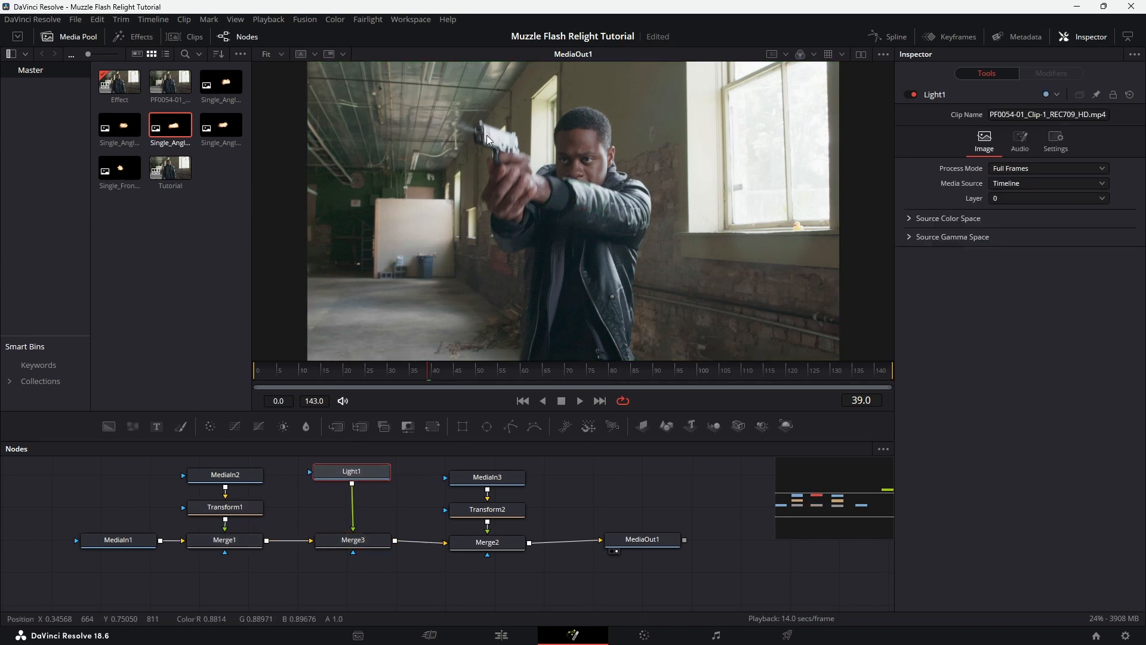
{"action": "left_click_drag", "start_coordinate": [357, 474], "coordinate": [357, 473]}
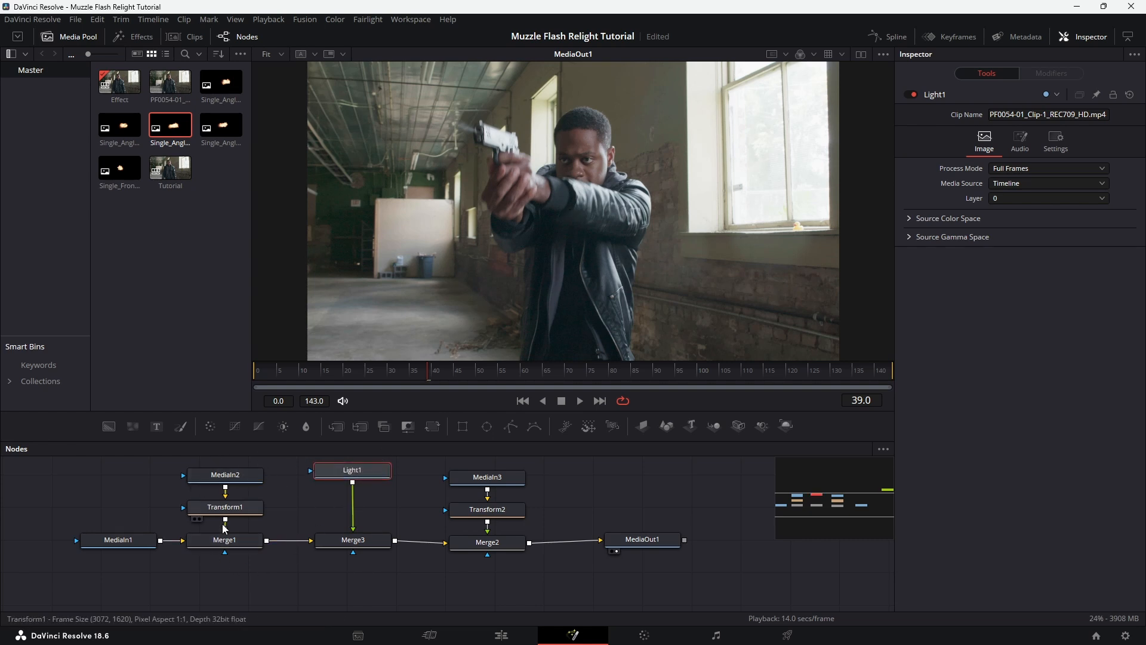
{"action": "left_click_drag", "start_coordinate": [363, 478], "coordinate": [356, 466]}
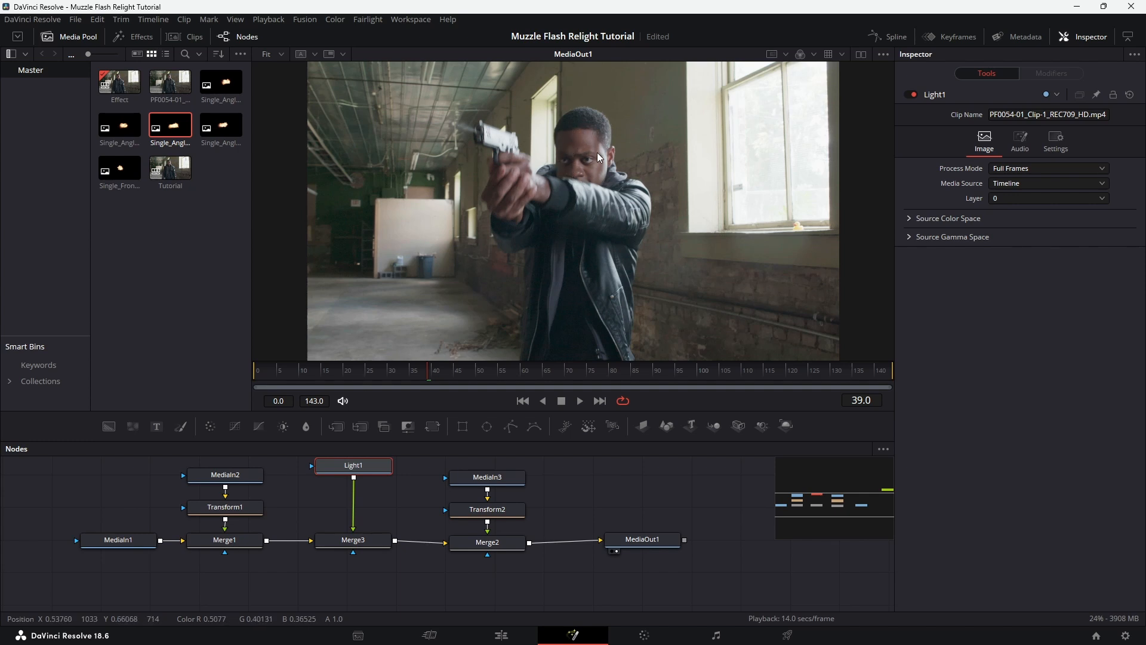
{"action": "left_click_drag", "start_coordinate": [375, 465], "coordinate": [374, 467]}
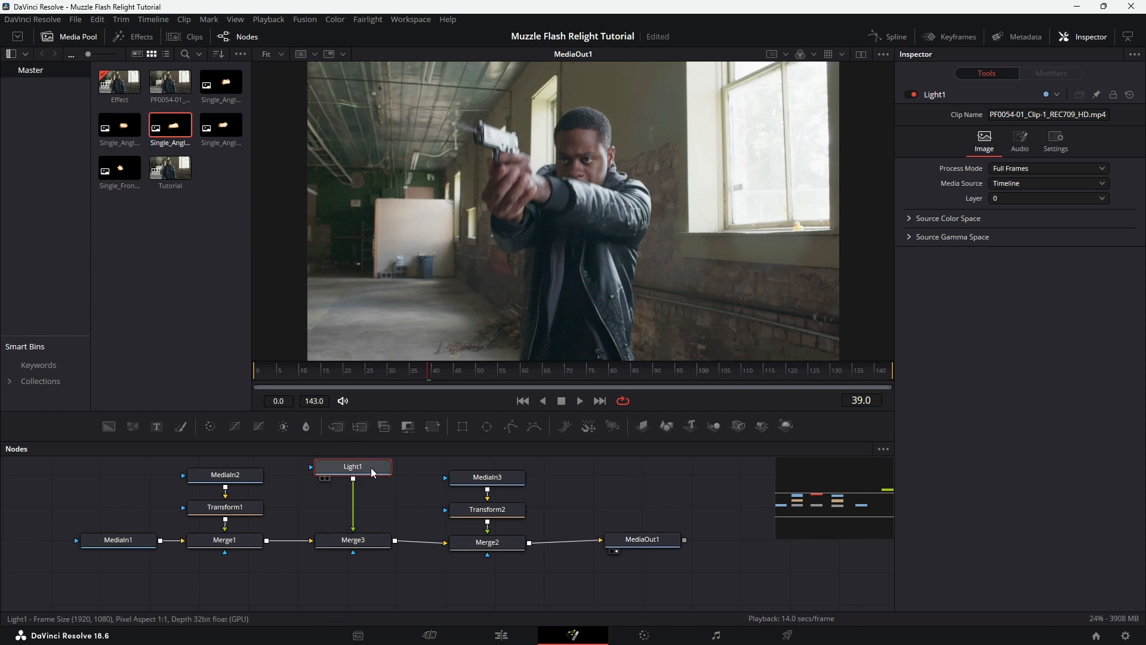
{"action": "left_click_drag", "start_coordinate": [371, 467], "coordinate": [370, 480]}
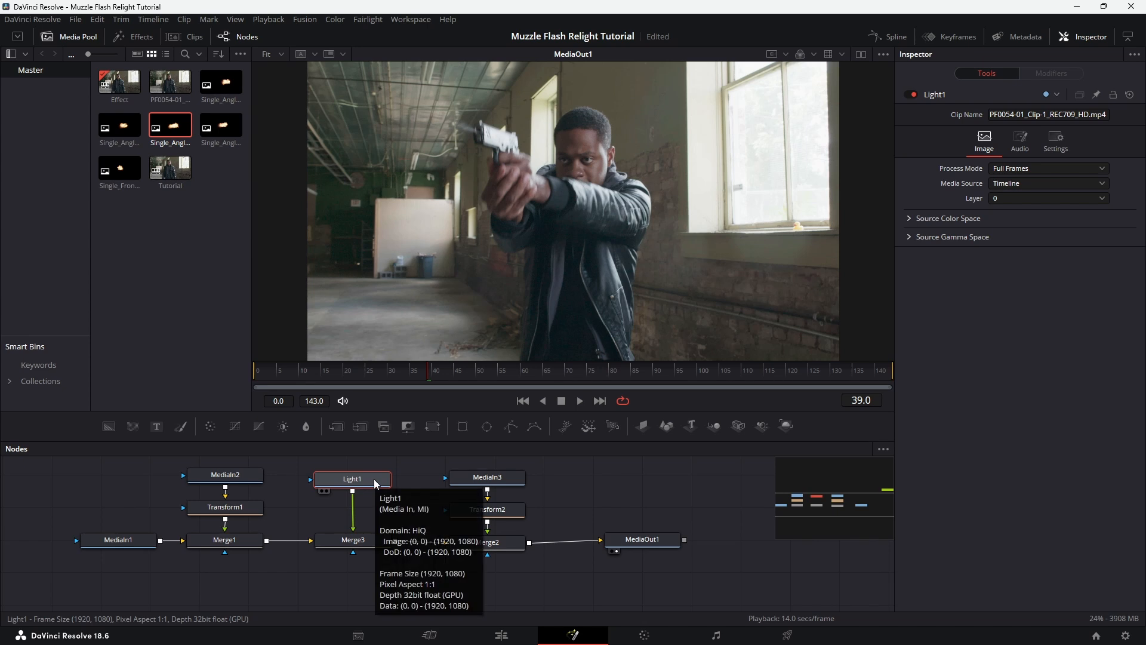
Add a Soft Glow node after Light1 with threshold 0.024, gain 1.496 and glow size 0, spacing out the nodes
{"action": "key", "text": "shift+space"}
{"action": "type", "text": "glow"}
{"action": "left_click", "coordinate": [566, 209]}
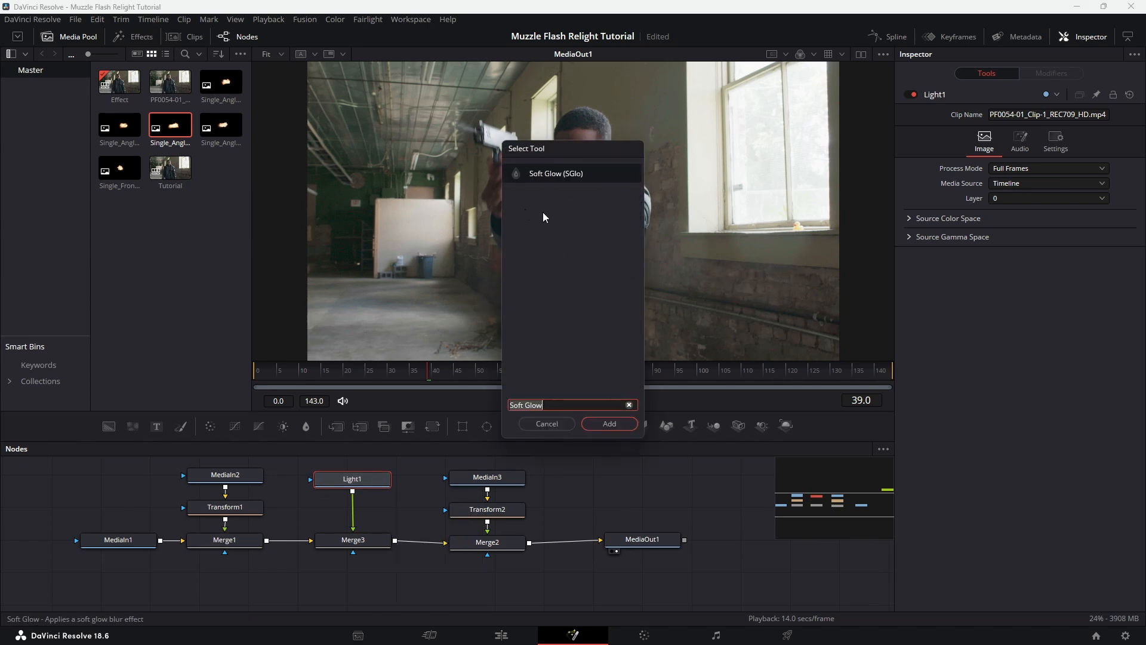
{"action": "left_click", "coordinate": [608, 425]}
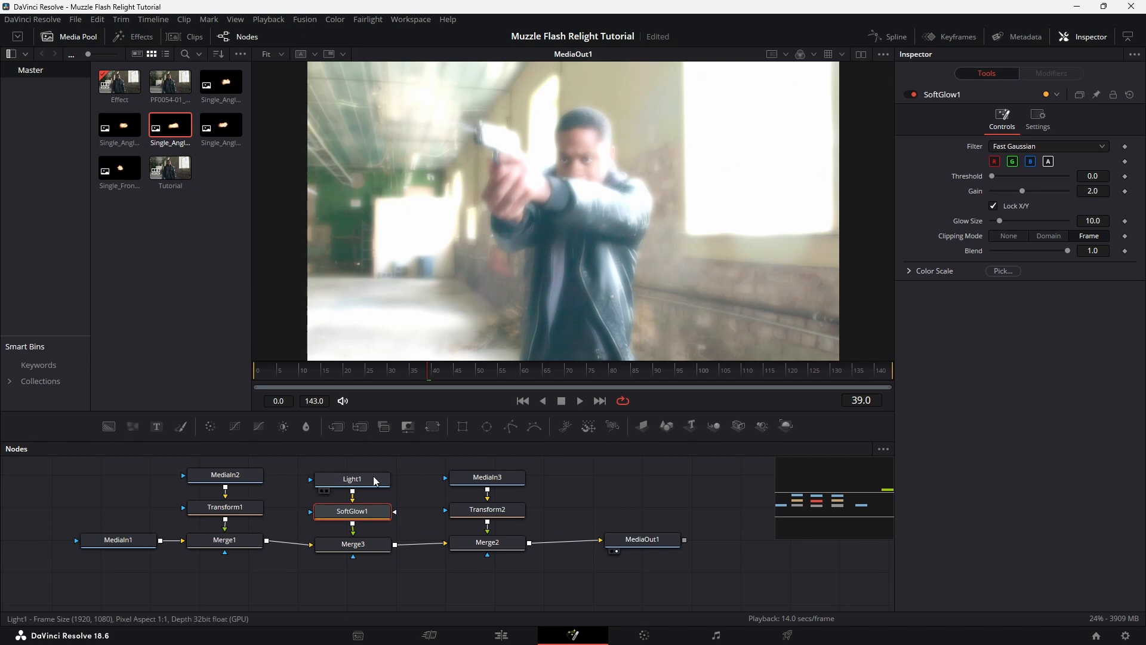
{"action": "left_click_drag", "start_coordinate": [373, 475], "coordinate": [373, 458]}
{"action": "left_click_drag", "start_coordinate": [379, 511], "coordinate": [378, 495]}
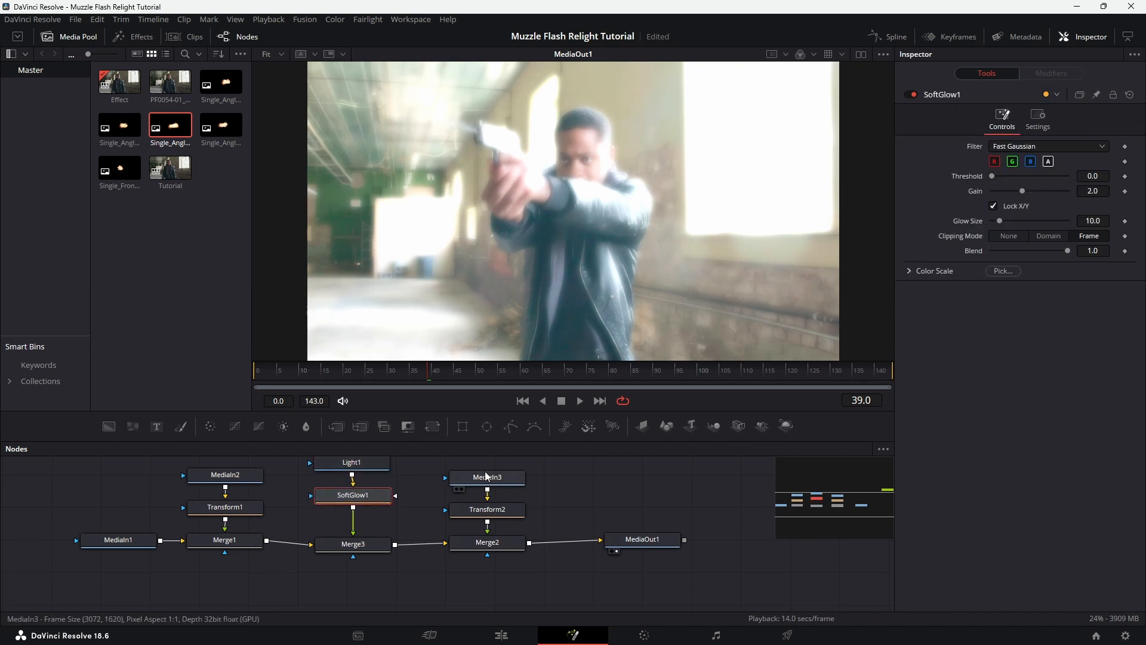
{"action": "left_click_drag", "start_coordinate": [1019, 195], "coordinate": [990, 221]}
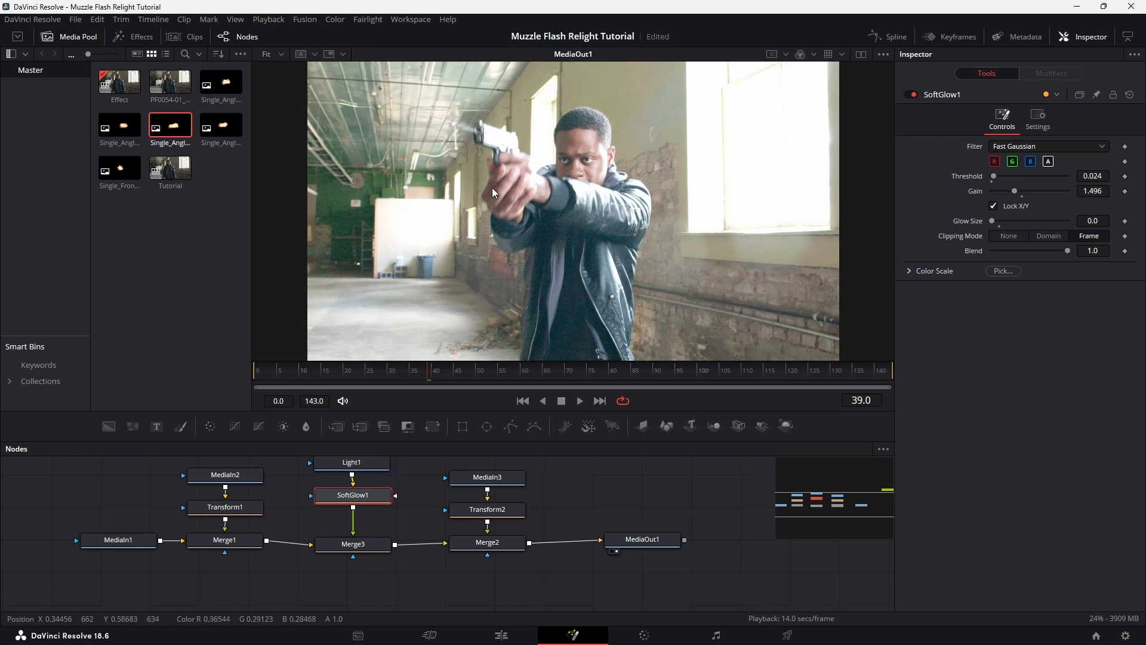
Add a Color Corrector after the Soft Glow and shift its colour balance toward a warm tint
{"action": "left_click_drag", "start_coordinate": [373, 497], "coordinate": [371, 496]}
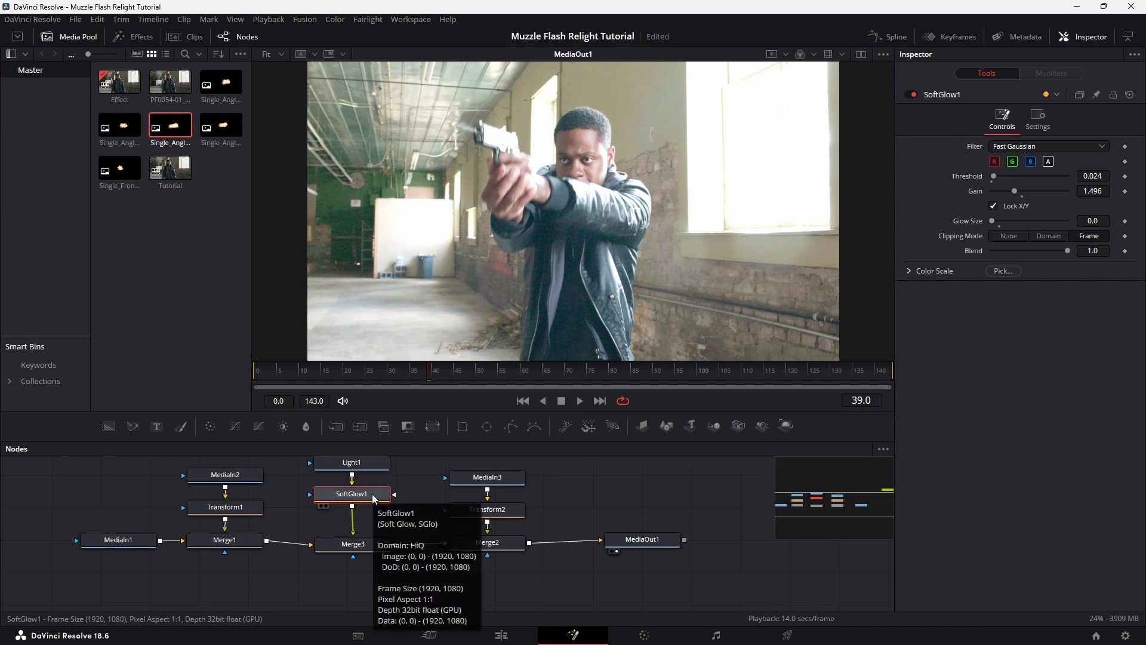
{"action": "key", "text": "shift+space"}
{"action": "type", "text": "CC"}
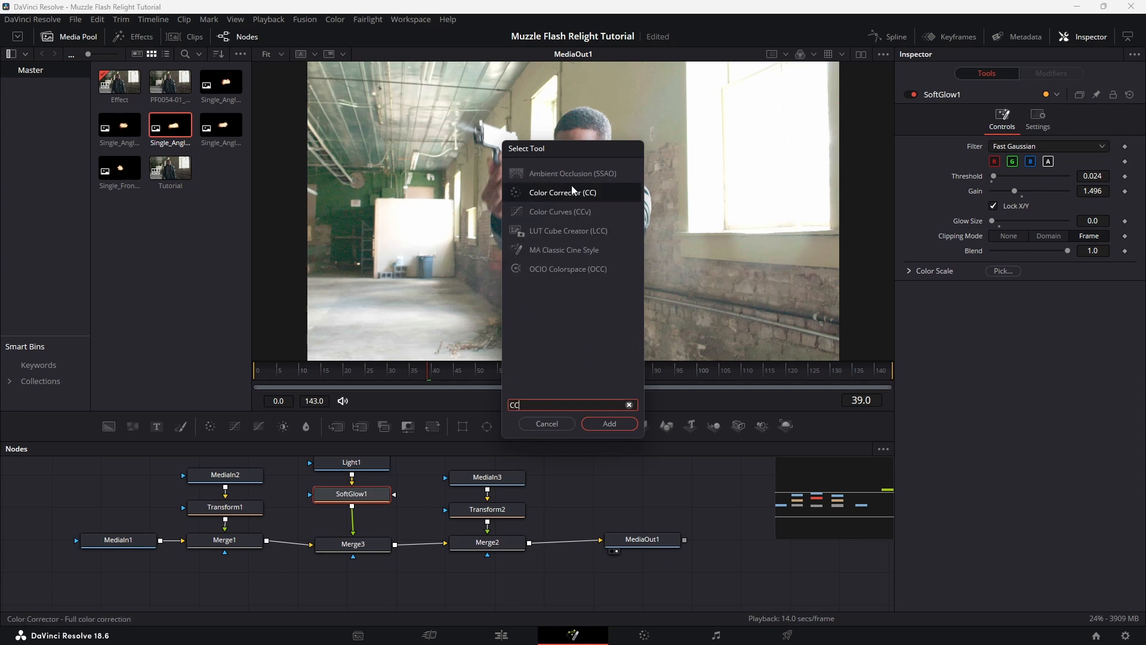
{"action": "left_click", "coordinate": [623, 423]}
{"action": "left_click_drag", "start_coordinate": [1050, 225], "coordinate": [1058, 221]}
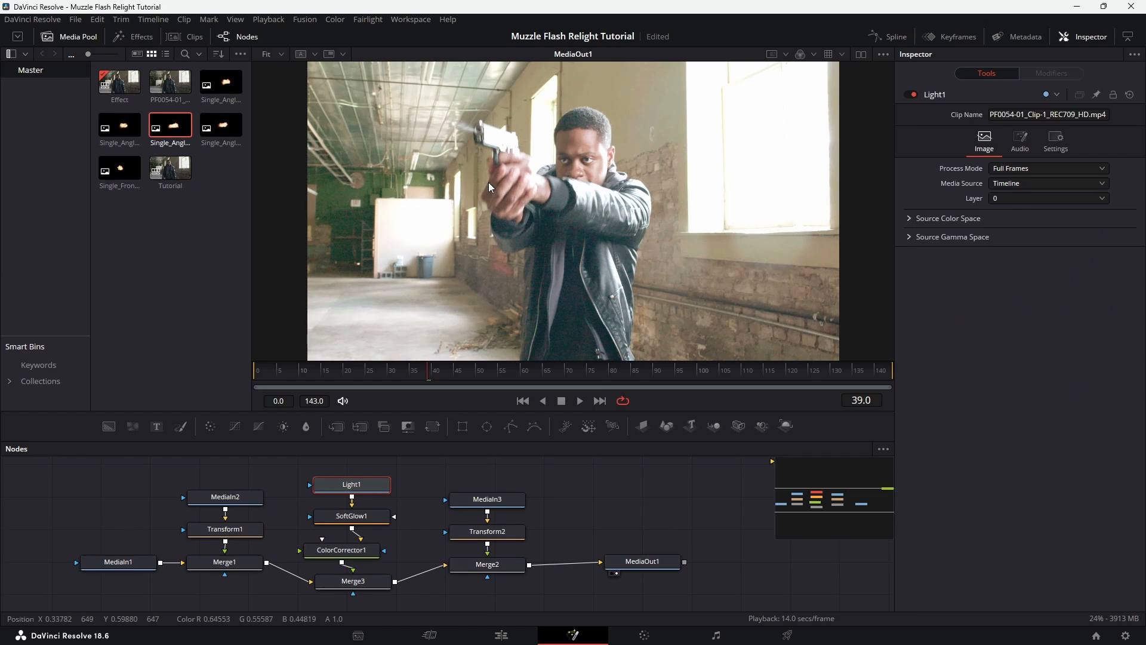
Add a Polygon mask to Light1 and draw it around the front of the actor's face at frame 39
{"action": "left_click_drag", "start_coordinate": [362, 482], "coordinate": [357, 477]}
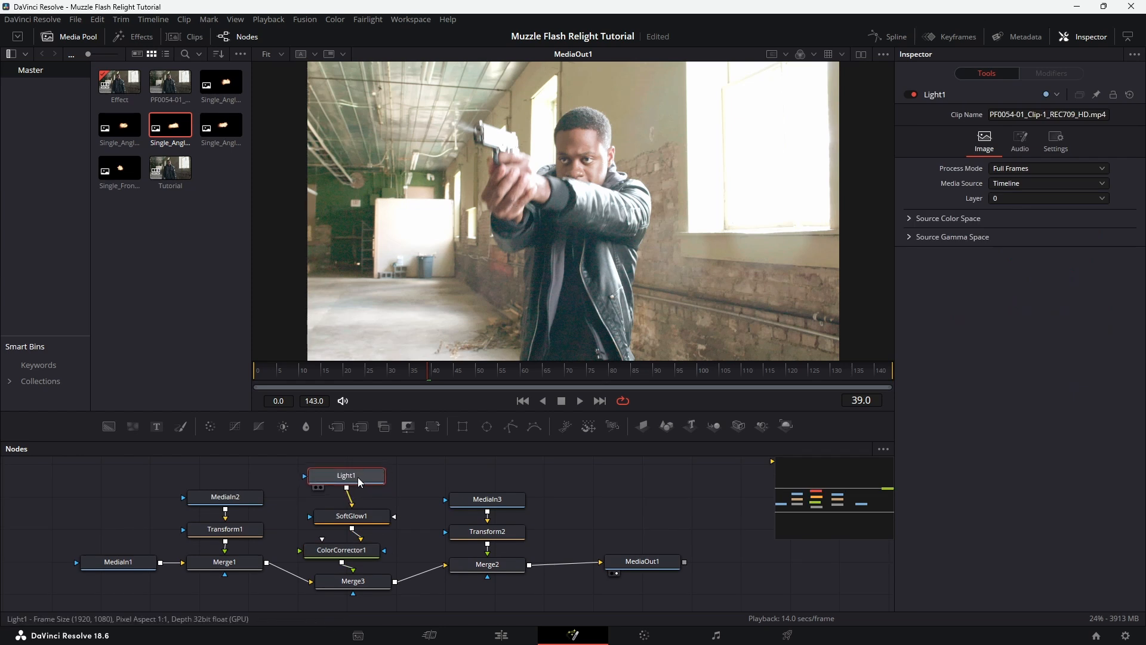
{"action": "left_click", "coordinate": [512, 427]}
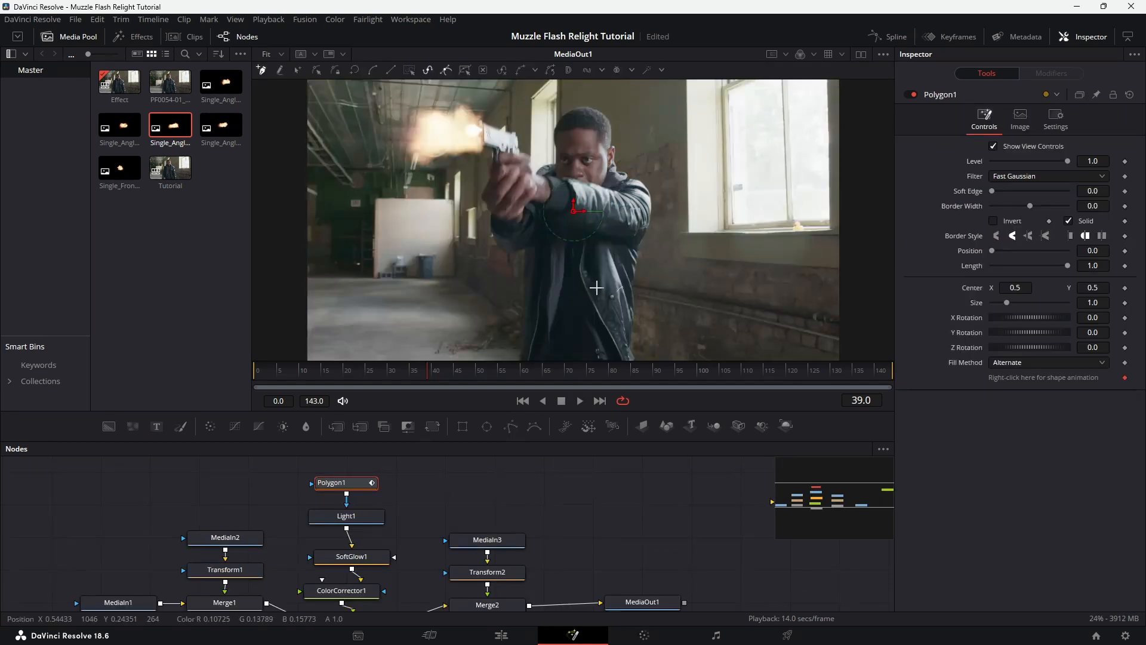
{"action": "scroll", "coordinate": [553, 201], "scroll_direction": "up", "scroll_amount": 5}
{"action": "left_click", "coordinate": [553, 188]}
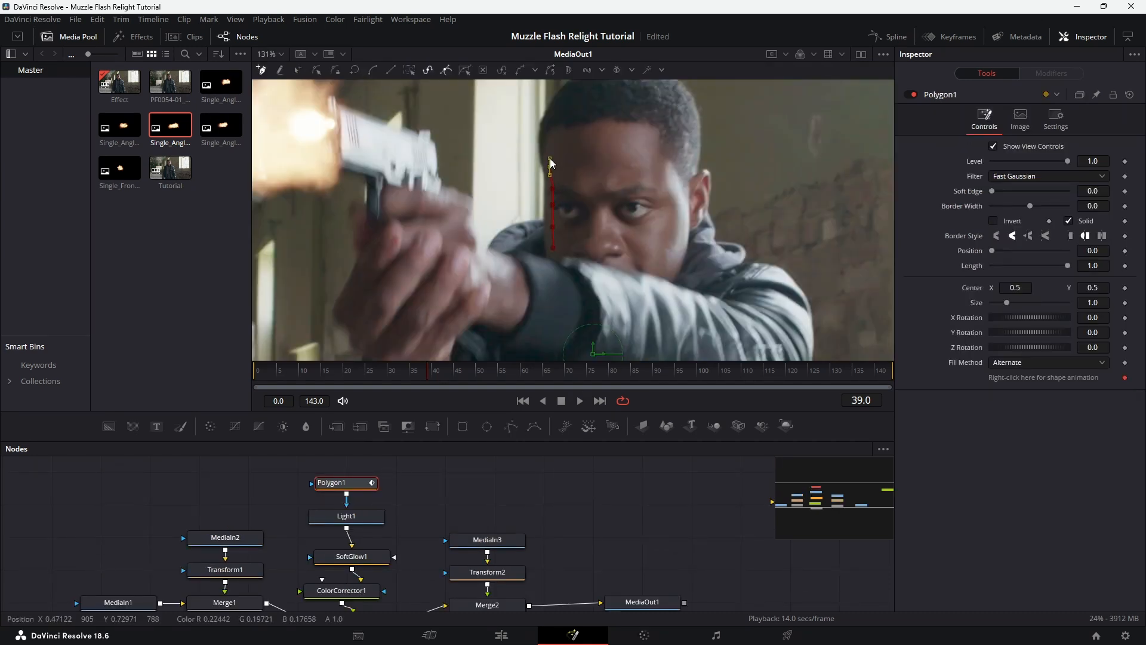
{"action": "left_click", "coordinate": [603, 130]}
{"action": "left_click", "coordinate": [664, 159]}
{"action": "left_click", "coordinate": [669, 182]}
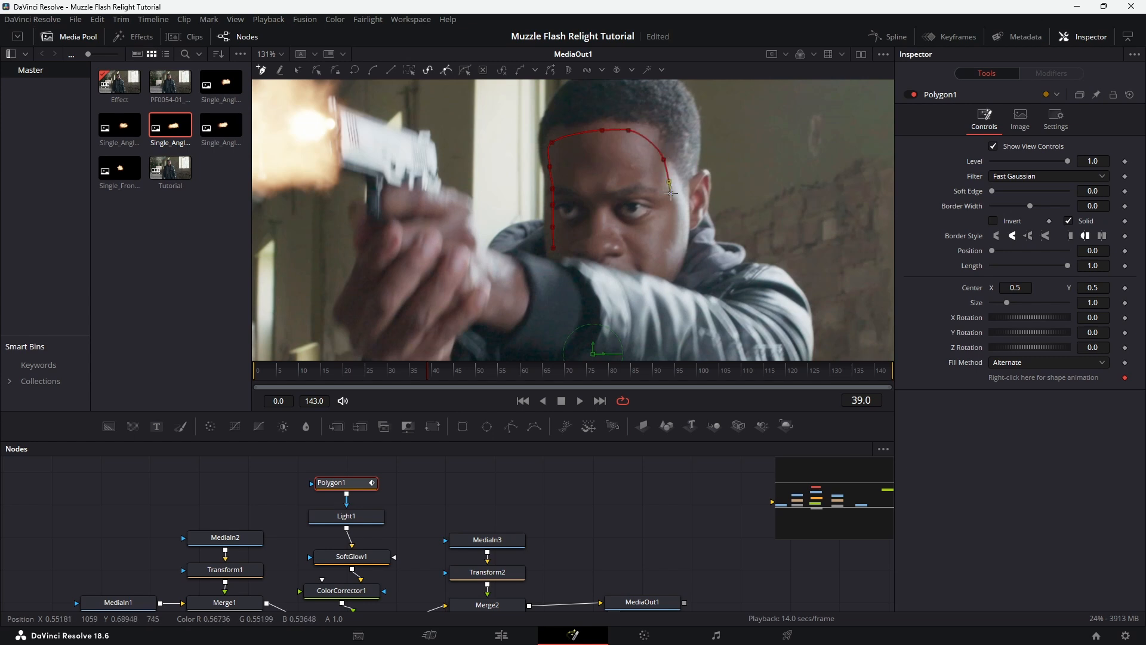
{"action": "left_click", "coordinate": [653, 250]}
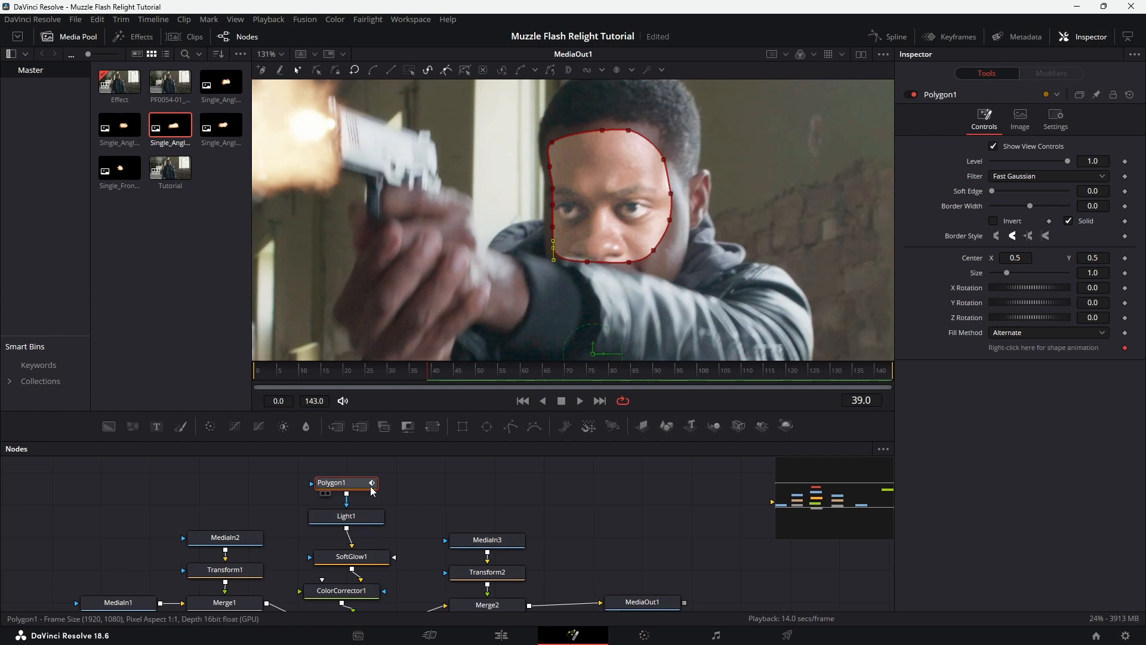
Soften the face mask with a soft edge of 0.0142 and a border width of 0.003, and check the relit face
{"action": "left_click", "coordinate": [346, 515]}
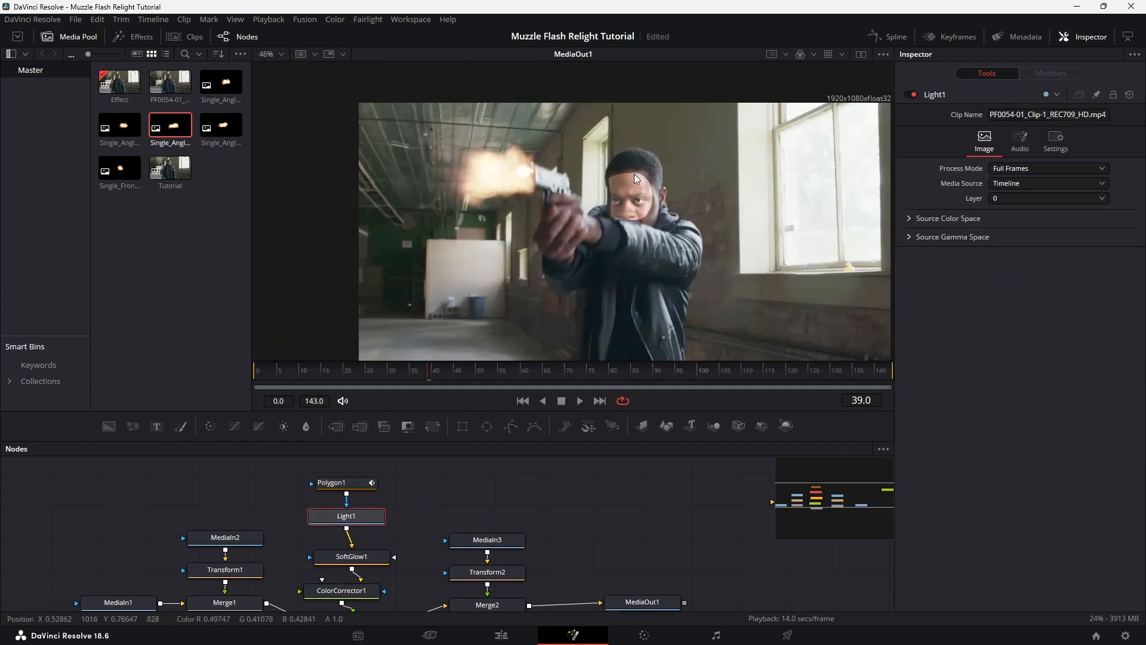
{"action": "mouse_move", "coordinate": [354, 487]}
{"action": "left_mouse_down"}
{"action": "mouse_move", "coordinate": [347, 480]}
{"action": "mouse_move", "coordinate": [358, 481]}
{"action": "left_mouse_up"}
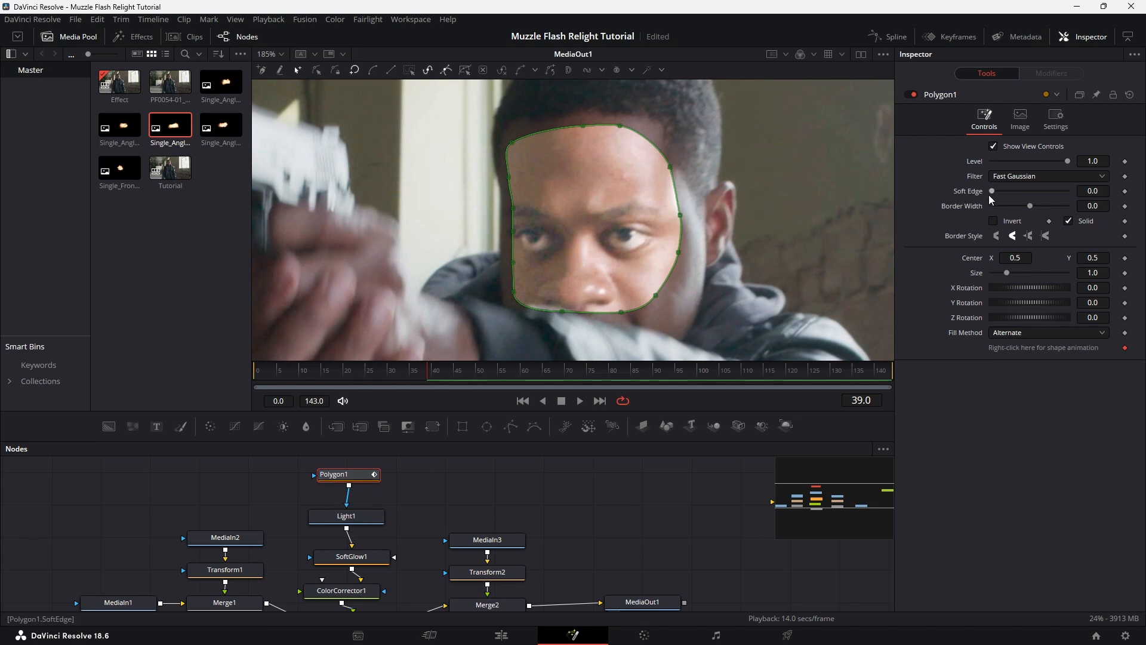
{"action": "left_click_drag", "start_coordinate": [992, 191], "coordinate": [994, 191]}
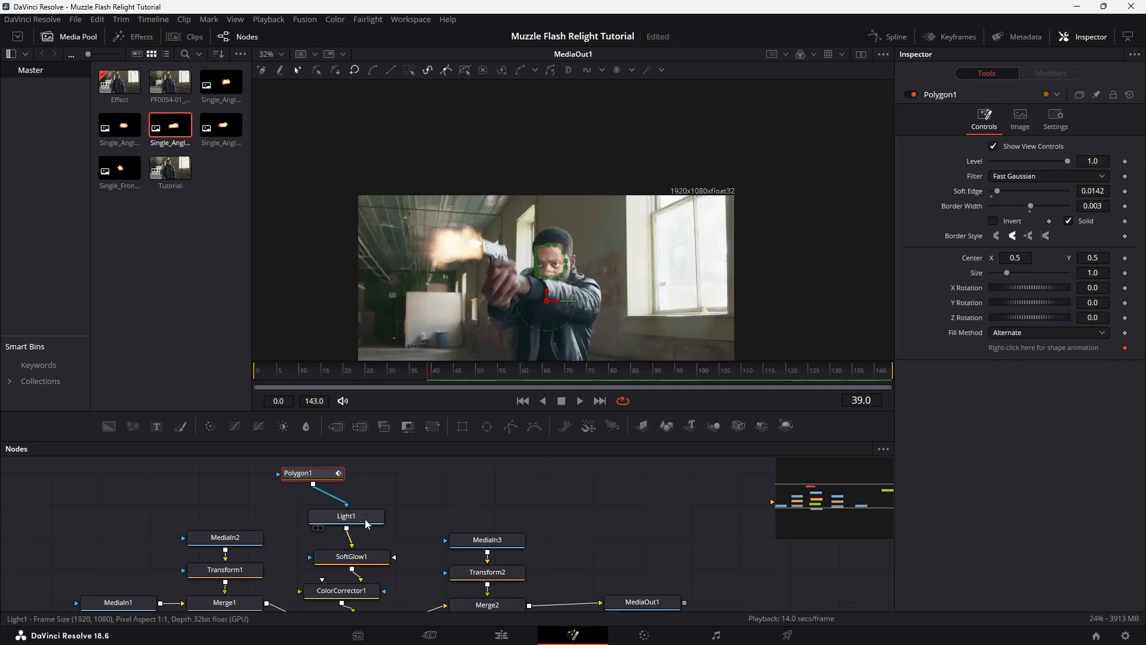
{"action": "left_click", "coordinate": [372, 518]}
{"action": "scroll", "coordinate": [492, 276], "scroll_direction": "up", "scroll_amount": 3}
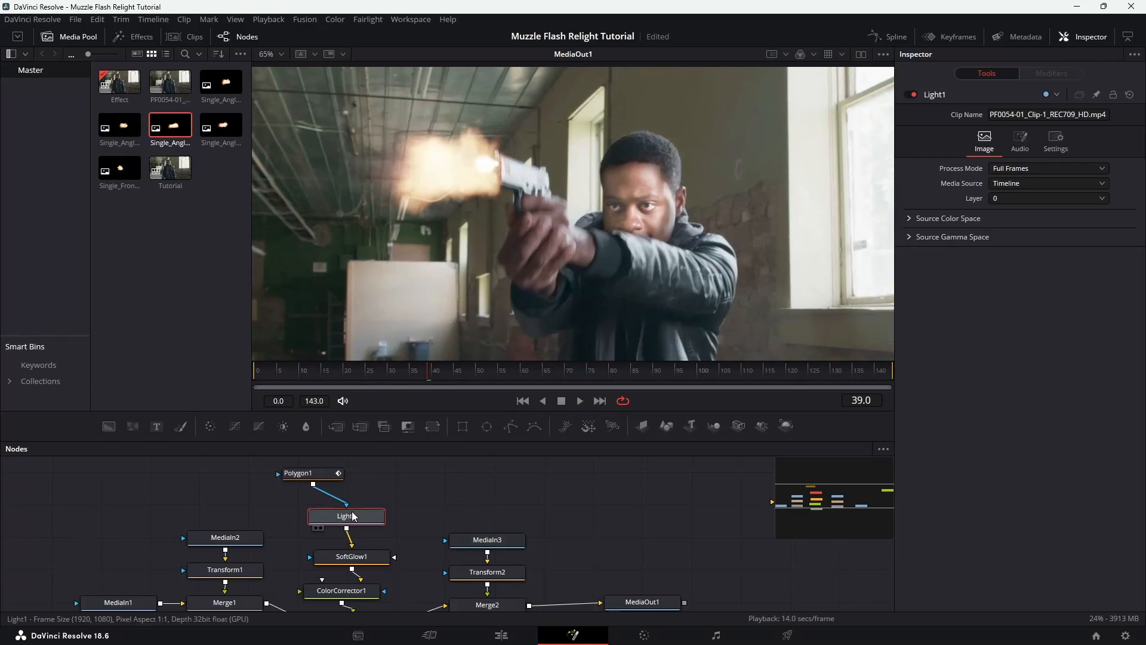
Make room around the Light1 node and add a second Polygon mask to it, alongside the face mask
{"action": "left_click_drag", "start_coordinate": [347, 510], "coordinate": [355, 503]}
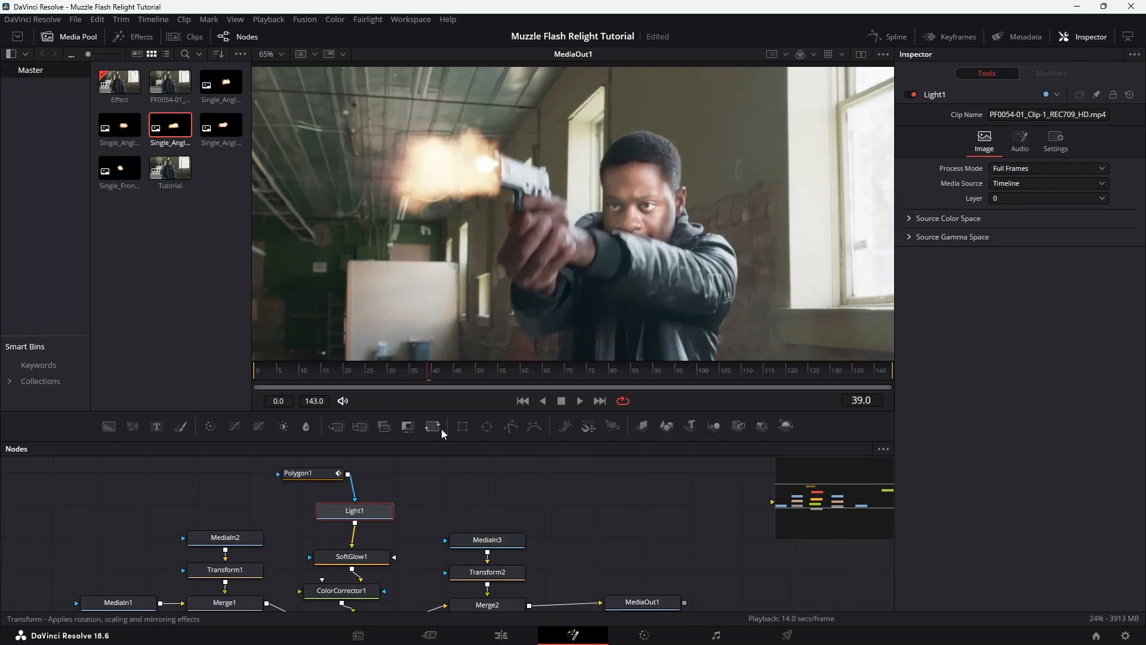
{"action": "left_click", "coordinate": [517, 428]}
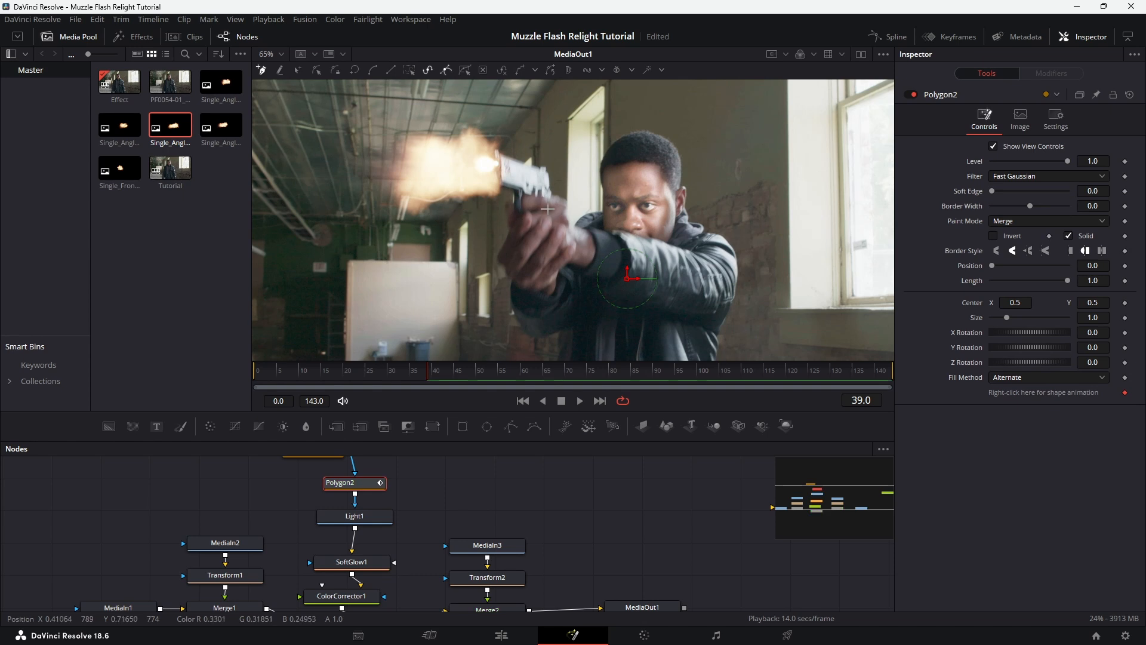
{"action": "scroll", "coordinate": [512, 256], "scroll_direction": "up", "scroll_amount": 2}
{"action": "scroll", "coordinate": [513, 254], "scroll_direction": "up", "scroll_amount": 3}
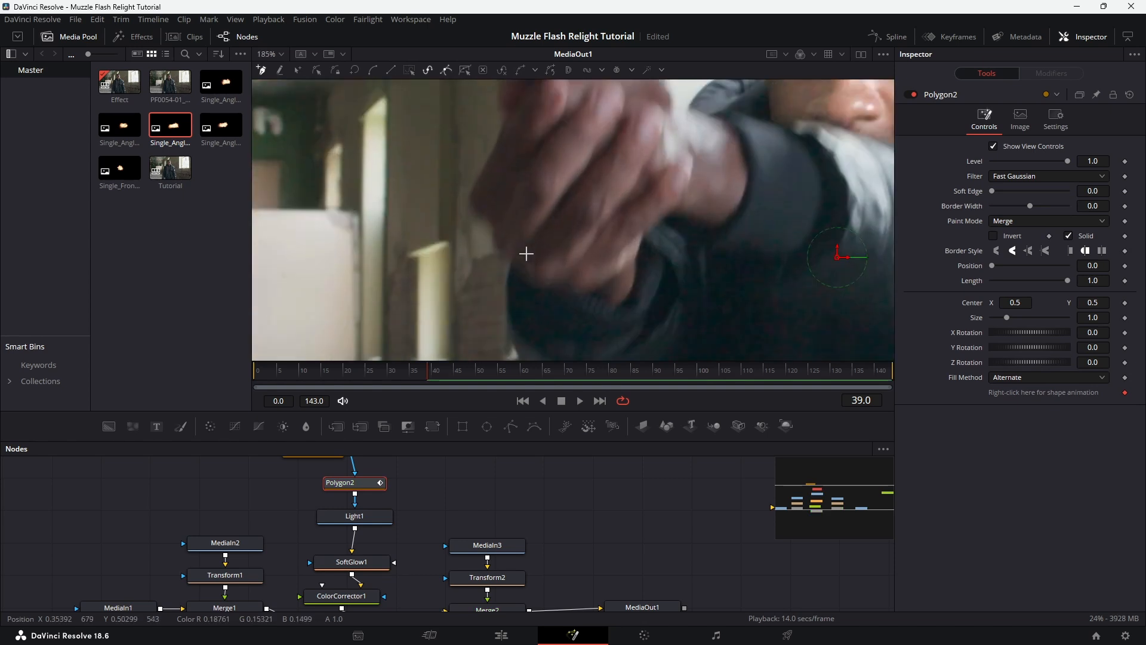
{"action": "scroll", "coordinate": [525, 253], "scroll_direction": "down", "scroll_amount": 3}
Draw a closed mask outline around the front of the actor's hands gripping the gun at frame 39
{"action": "left_click", "coordinate": [497, 226]}
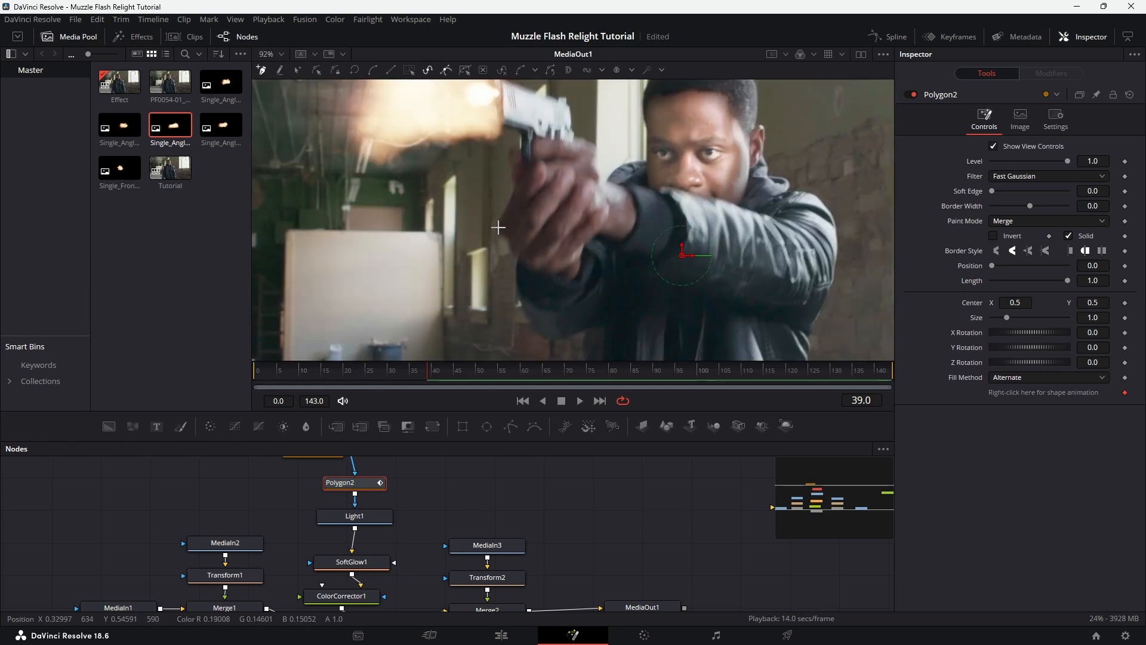
{"action": "left_click", "coordinate": [514, 190]}
{"action": "left_click", "coordinate": [514, 174]}
{"action": "left_click", "coordinate": [517, 158]}
{"action": "left_click", "coordinate": [533, 150]}
{"action": "left_click", "coordinate": [554, 144]}
{"action": "left_click", "coordinate": [562, 141]}
{"action": "left_click", "coordinate": [587, 146]}
{"action": "left_click", "coordinate": [589, 158]}
{"action": "left_click", "coordinate": [589, 174]}
{"action": "left_click", "coordinate": [588, 191]}
{"action": "left_click", "coordinate": [584, 209]}
{"action": "left_click", "coordinate": [572, 236]}
{"action": "left_click", "coordinate": [548, 253]}
{"action": "left_click", "coordinate": [497, 226]}
Soften the hand mask with a soft edge of 0.04
{"action": "scroll", "coordinate": [394, 511], "scroll_direction": "up", "scroll_amount": 2}
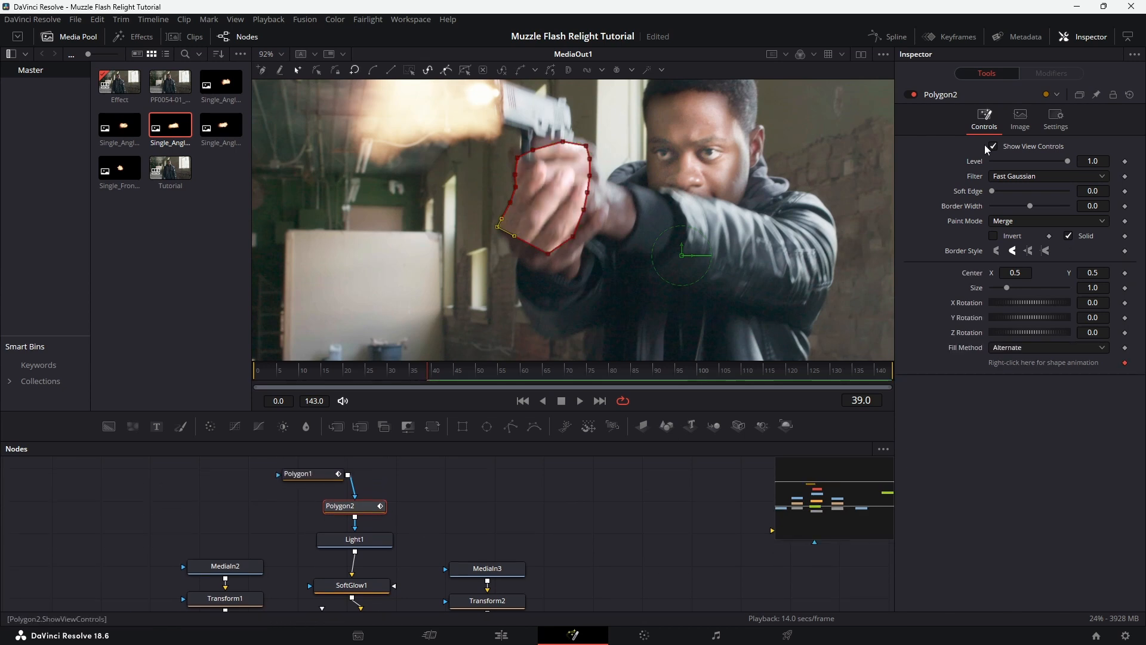
{"action": "left_click_drag", "start_coordinate": [991, 191], "coordinate": [1000, 191]}
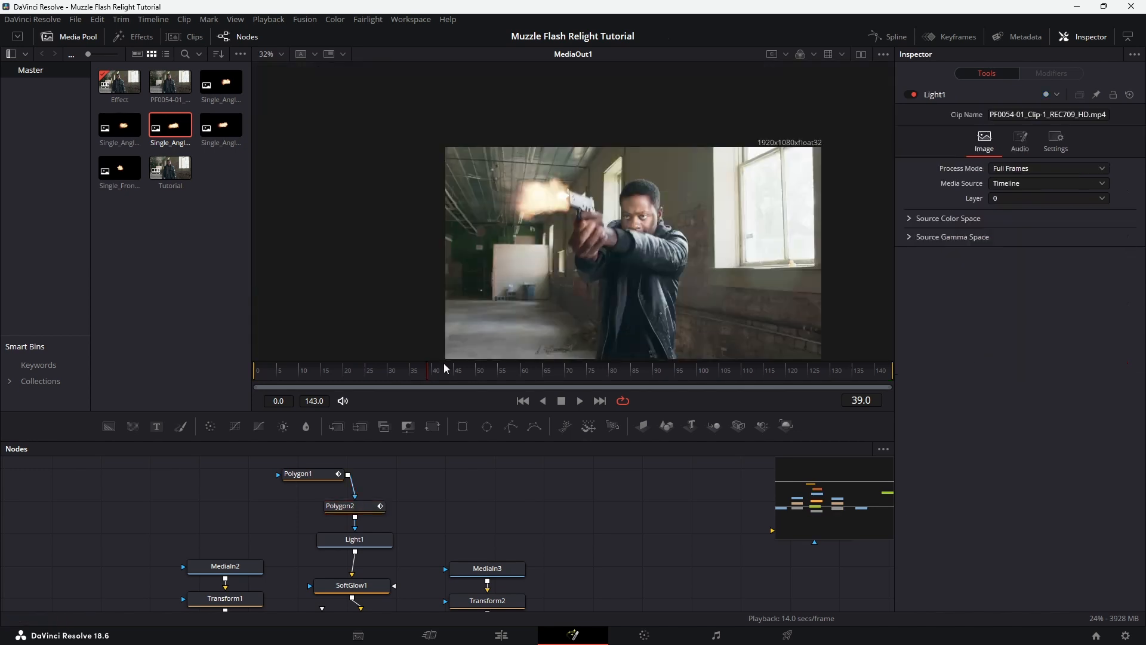
{"action": "scroll", "coordinate": [643, 221], "scroll_direction": "up", "scroll_amount": 4}
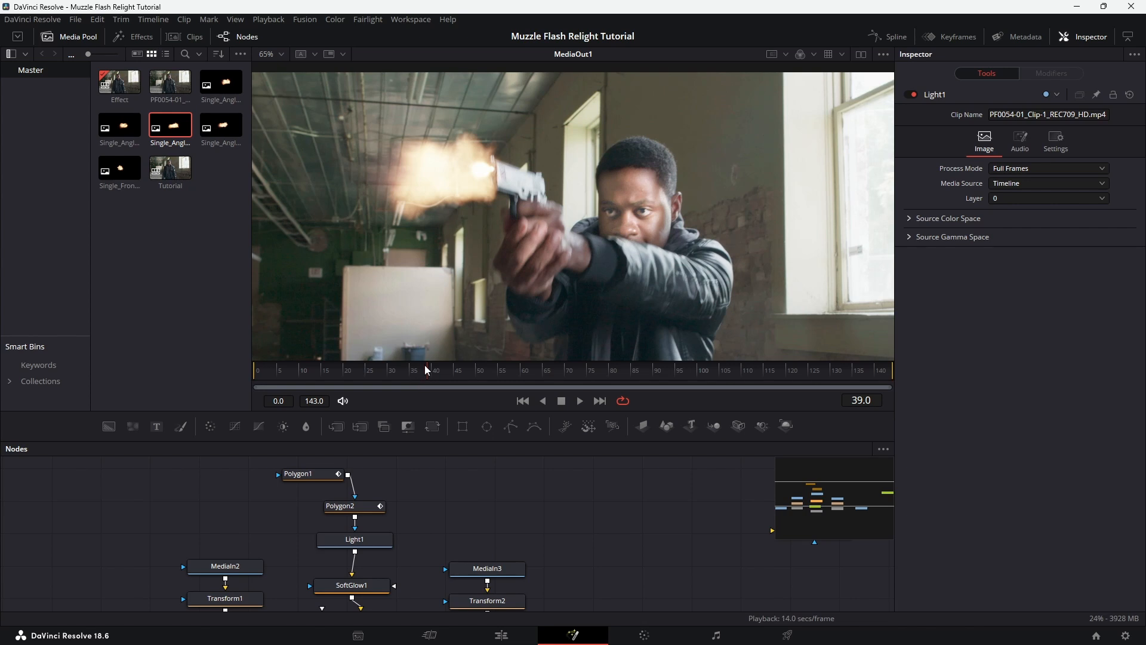
Show the keyframe timeline and trim the start of the Light1 clip to frame 39, where the muzzle flash fires
{"action": "left_click_drag", "start_coordinate": [424, 367], "coordinate": [459, 371]}
{"action": "left_click", "coordinate": [956, 38]}
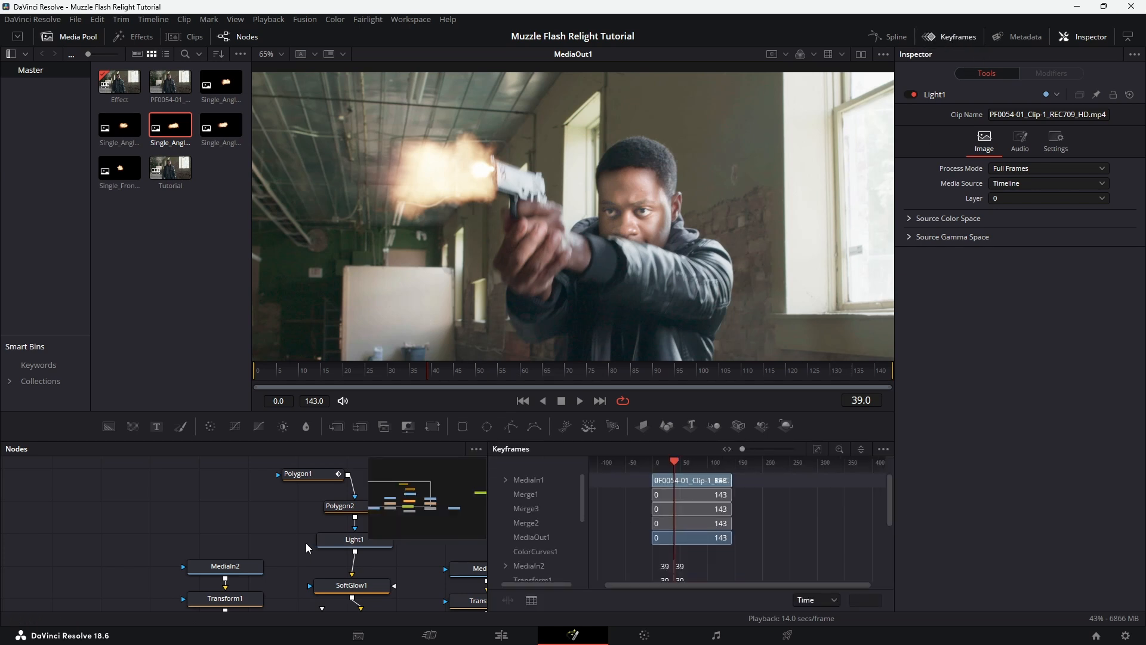
{"action": "left_click_drag", "start_coordinate": [271, 527], "coordinate": [224, 513]}
{"action": "left_click", "coordinate": [310, 527]}
{"action": "scroll", "coordinate": [538, 526], "scroll_direction": "down", "scroll_amount": 3}
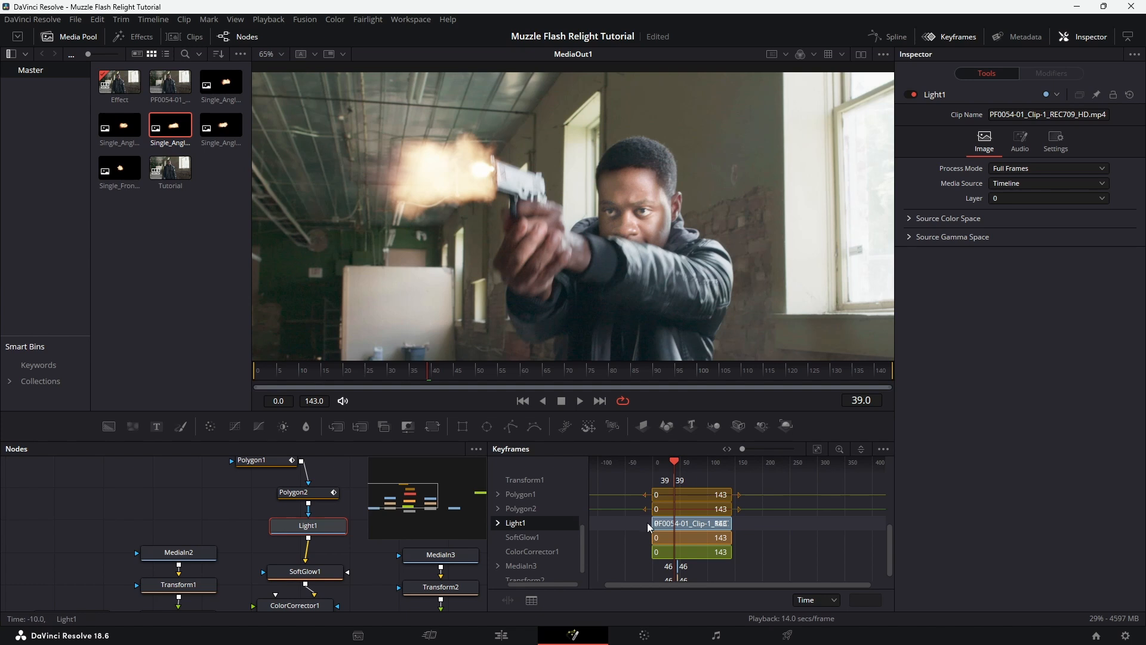
{"action": "left_click_drag", "start_coordinate": [651, 522], "coordinate": [673, 523]}
Trim the end of the Light1 clip to frame 43 so the relight lasts only a few frames
{"action": "key", "text": "Right"}
{"action": "left_click", "coordinate": [678, 465]}
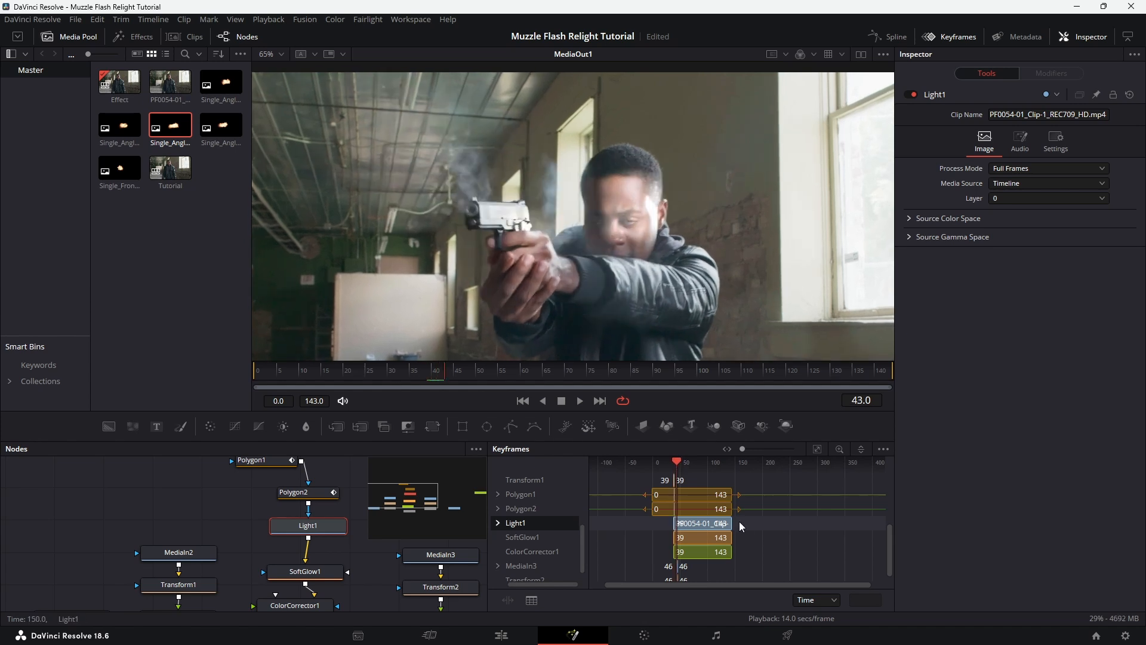
{"action": "left_click_drag", "start_coordinate": [731, 523], "coordinate": [677, 523]}
{"action": "scroll", "coordinate": [677, 525], "scroll_direction": "up", "scroll_amount": 5}
Keyframe the Soft Glow's gain of 1.496 at frame 39
{"action": "mouse_move", "coordinate": [674, 465]}
{"action": "left_mouse_down"}
{"action": "mouse_move", "coordinate": [687, 465]}
{"action": "mouse_move", "coordinate": [674, 464]}
{"action": "left_mouse_up"}
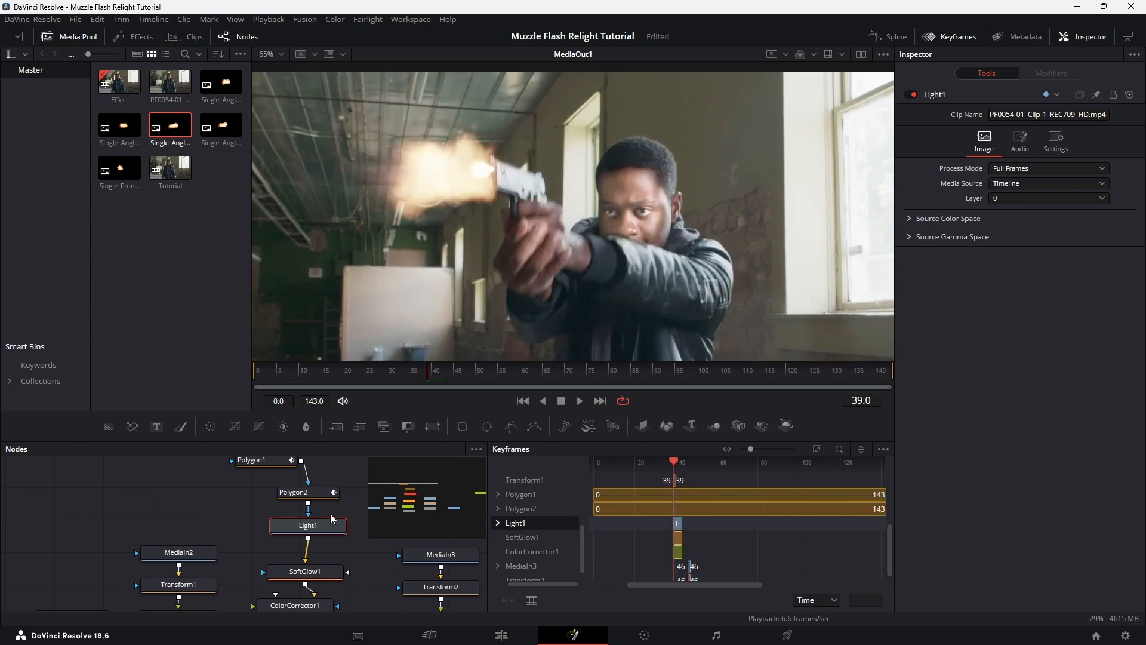
{"action": "scroll", "coordinate": [331, 513], "scroll_direction": "down", "scroll_amount": 3}
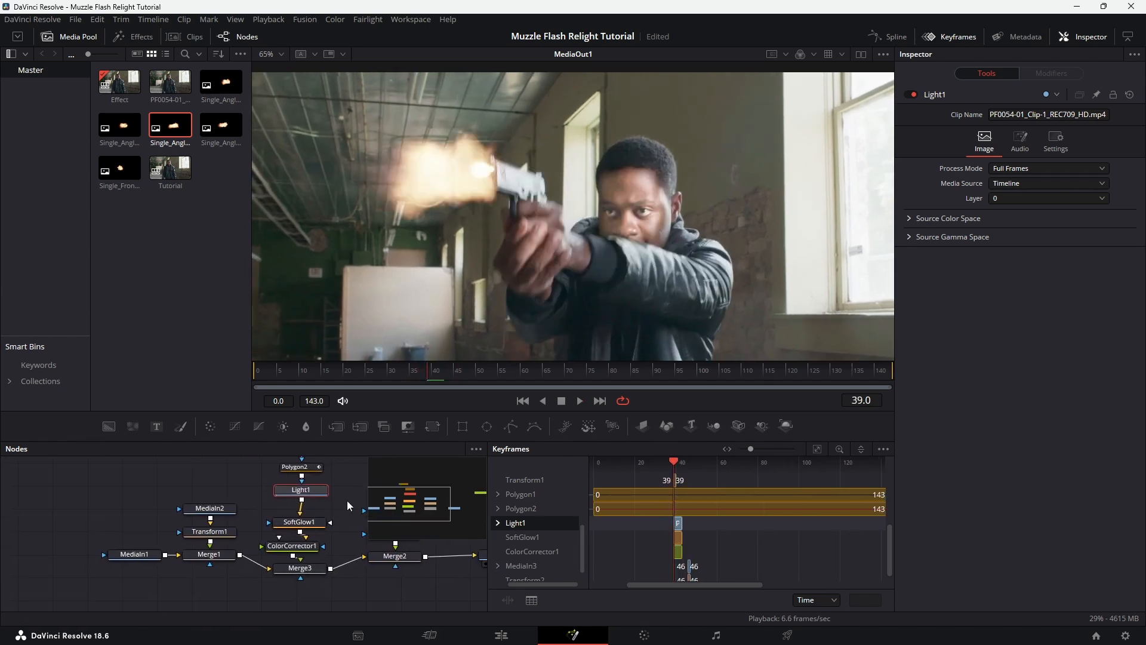
{"action": "left_click", "coordinate": [314, 523]}
{"action": "left_click_drag", "start_coordinate": [298, 522], "coordinate": [298, 516]}
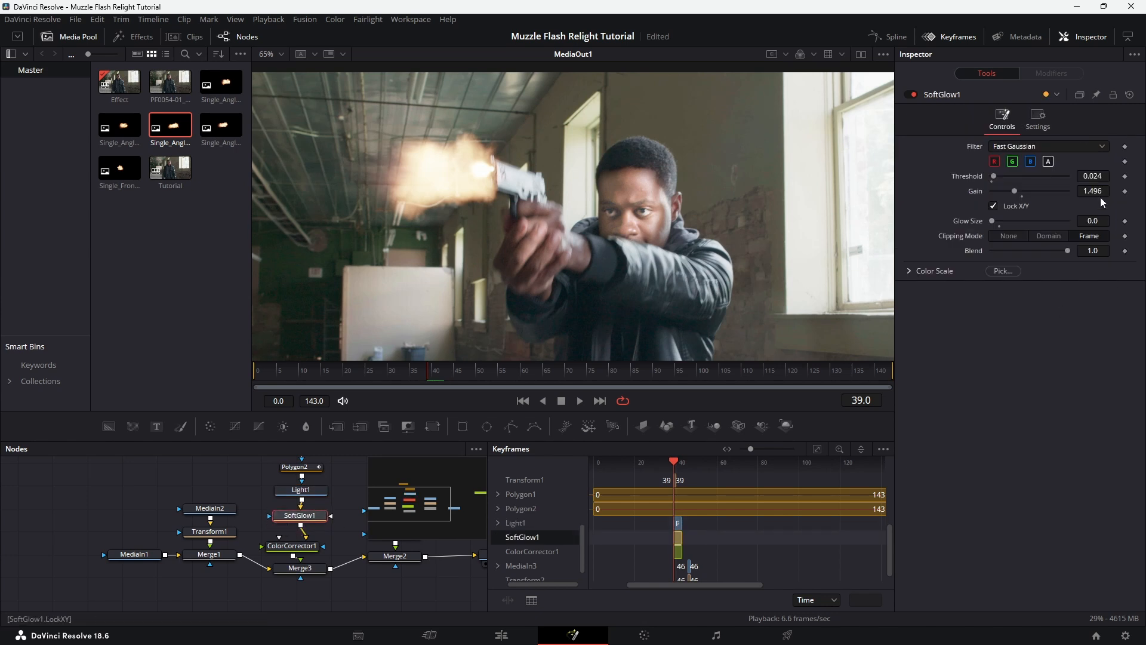
{"action": "left_click", "coordinate": [1125, 191]}
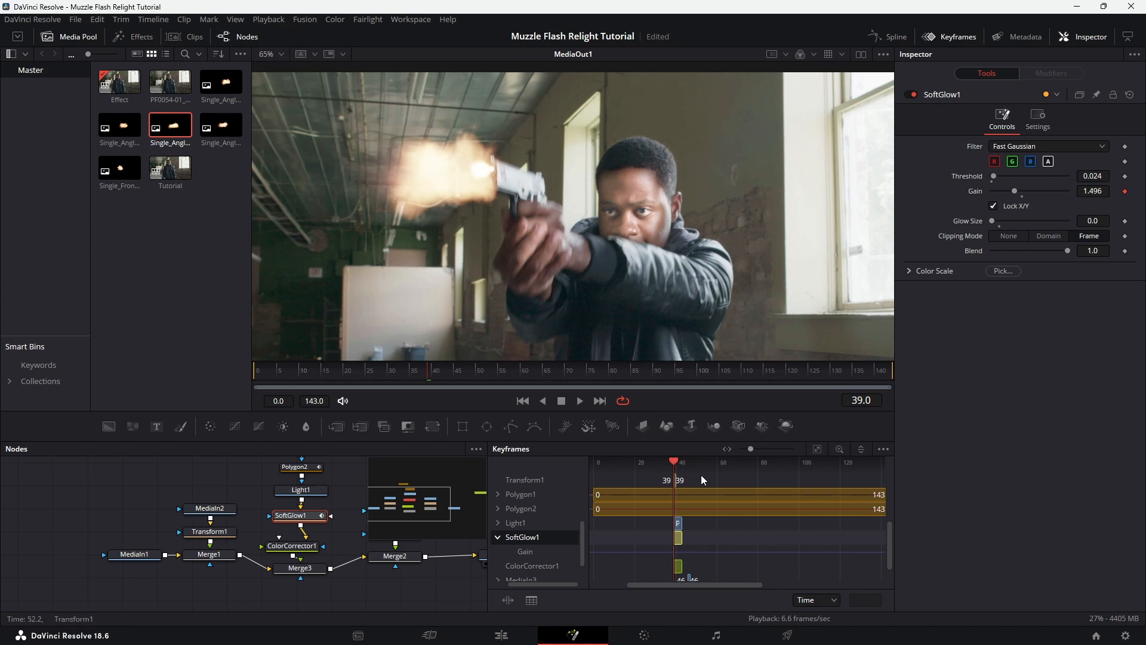
Set the Soft Glow's gain to 0 at frame 43 to fade the light out
{"action": "key", "text": "Right"}
{"action": "key", "text": "Right"}
{"action": "key", "text": "Right"}
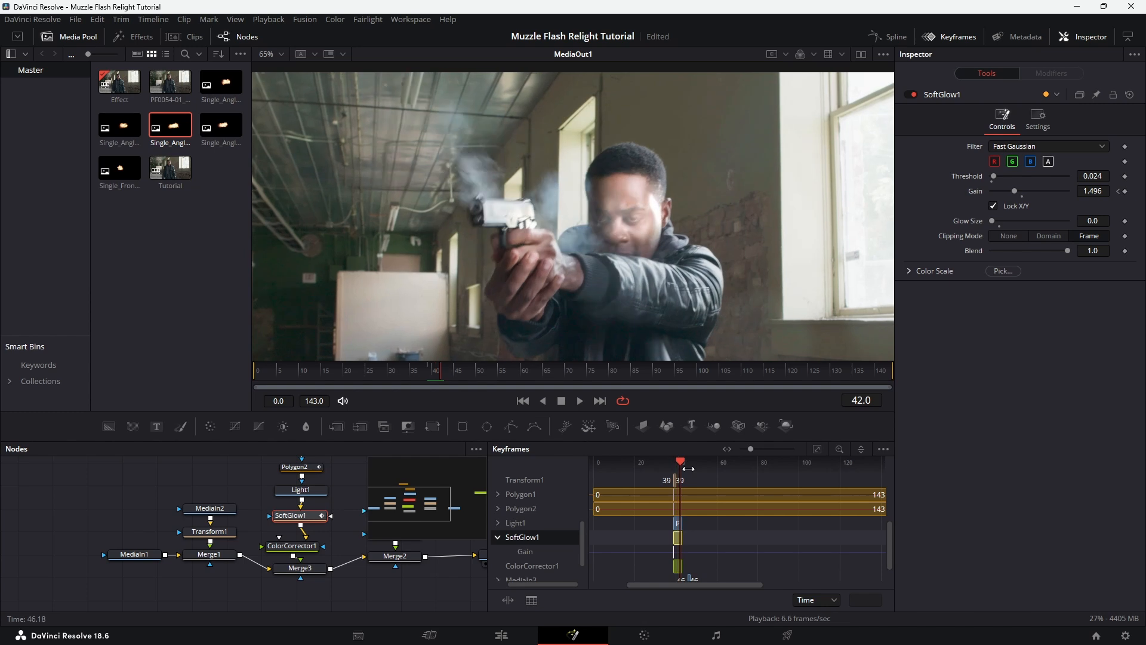
{"action": "key", "text": "Right"}
{"action": "left_click", "coordinate": [1102, 191]}
{"action": "type", "text": "0"}
{"action": "key", "text": "Tab"}
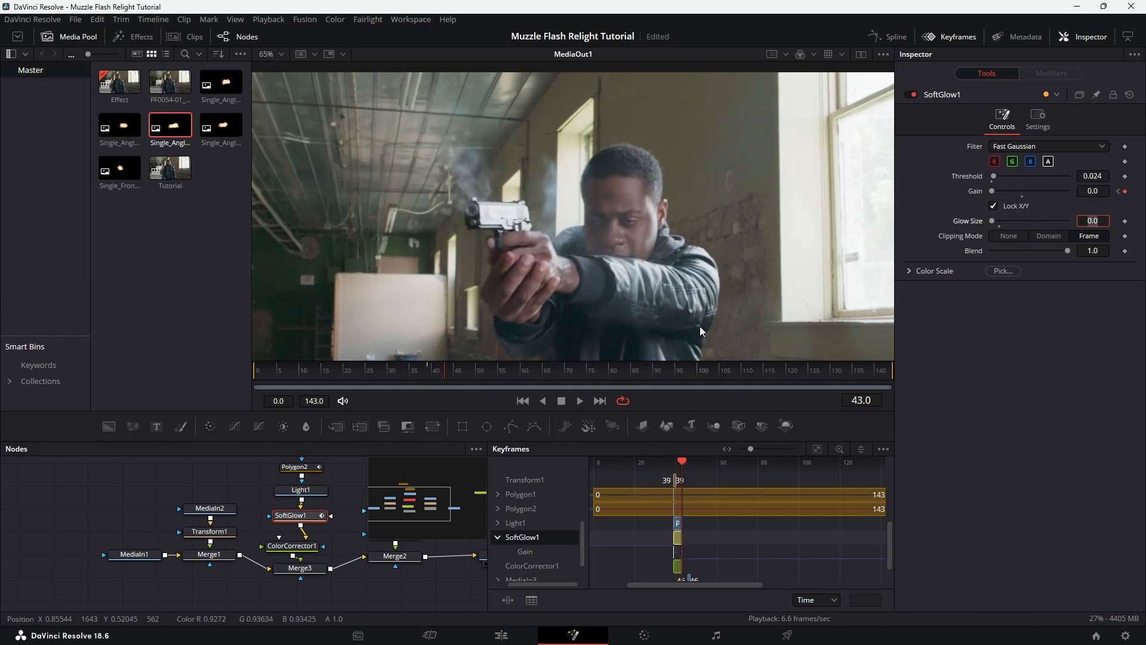
Play back the shot around the muzzle flash and check the fading light with the whole frame in view
{"action": "key", "text": "space"}
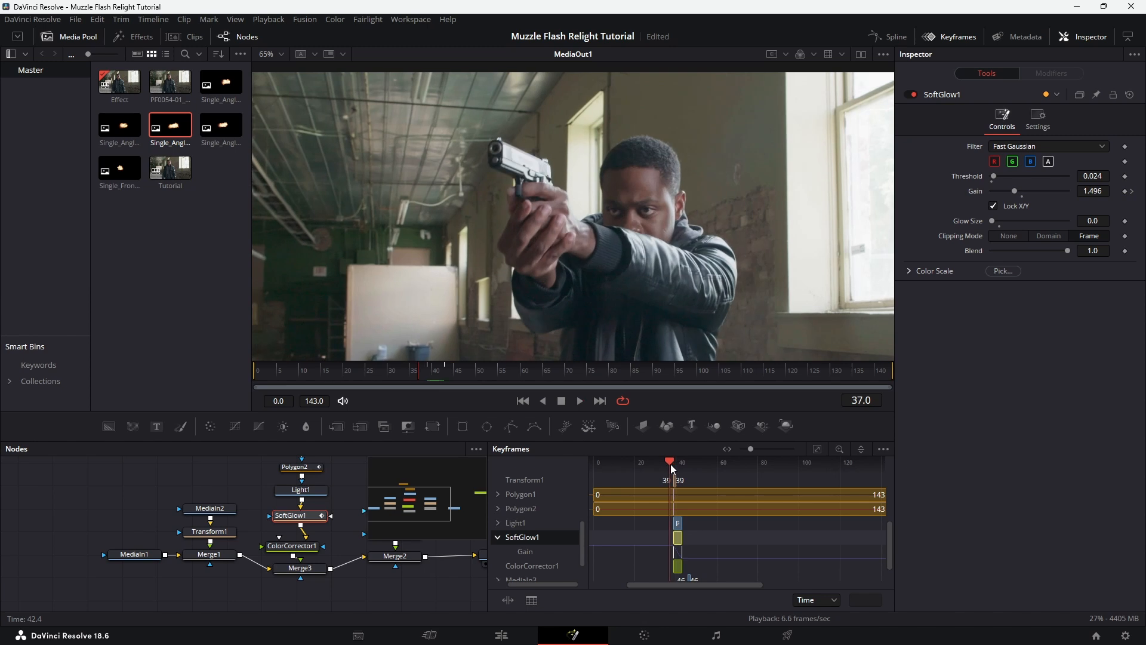
{"action": "key", "text": "space"}
{"action": "left_click_drag", "start_coordinate": [673, 465], "coordinate": [670, 465]}
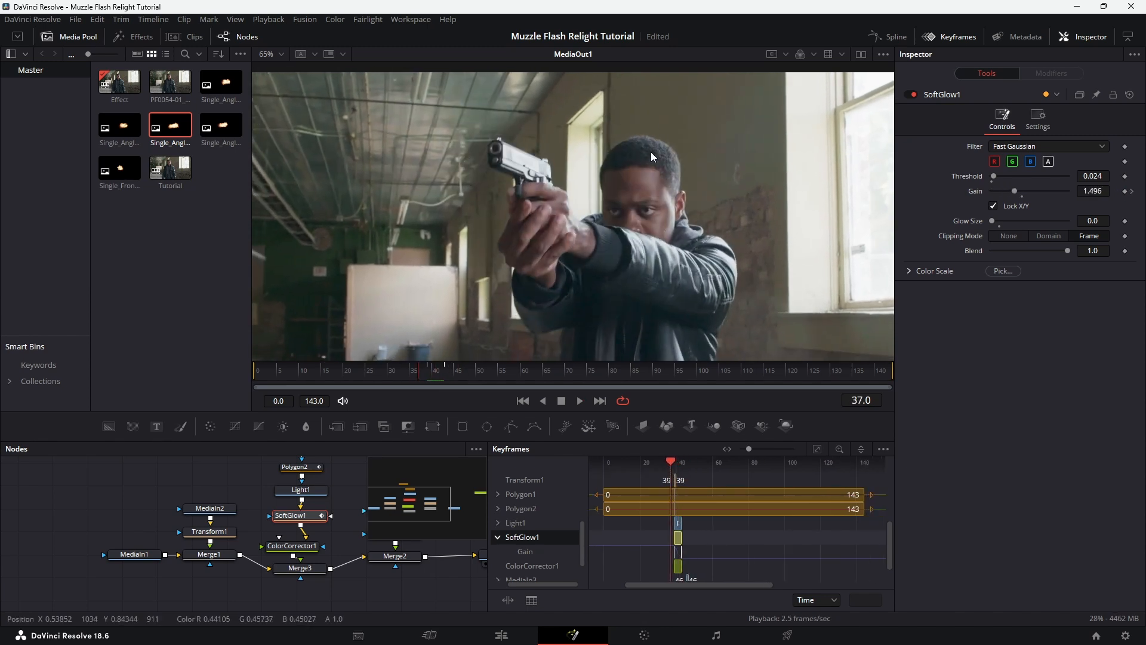
{"action": "scroll", "coordinate": [651, 175], "scroll_direction": "down", "scroll_amount": 3}
{"action": "scroll", "coordinate": [661, 185], "scroll_direction": "up", "scroll_amount": 1}
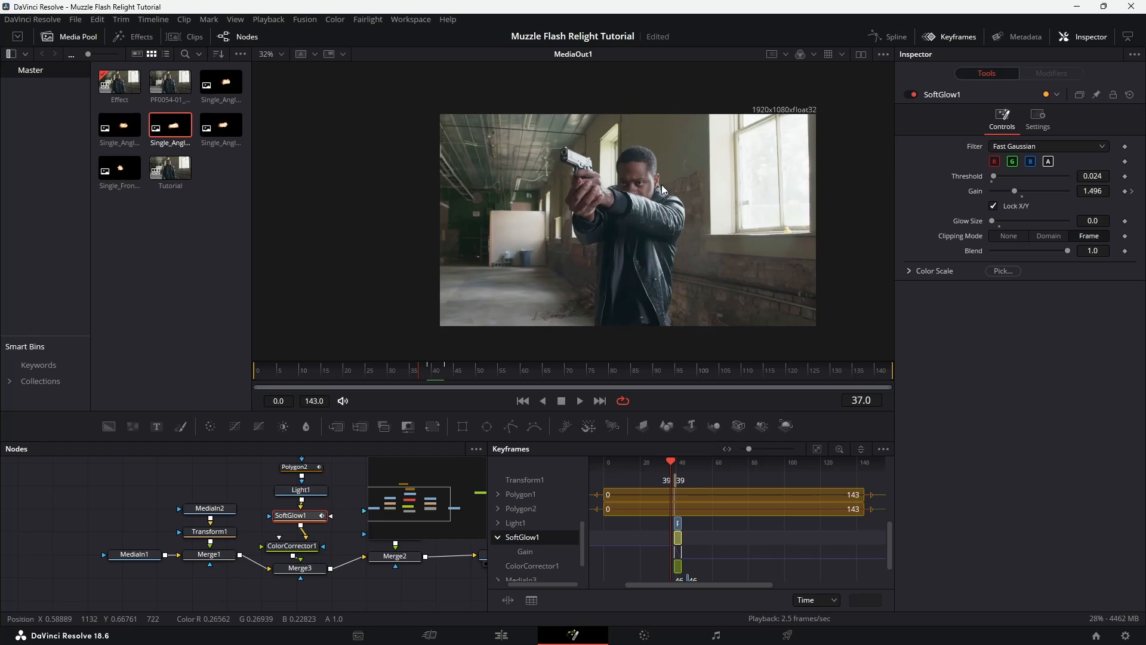